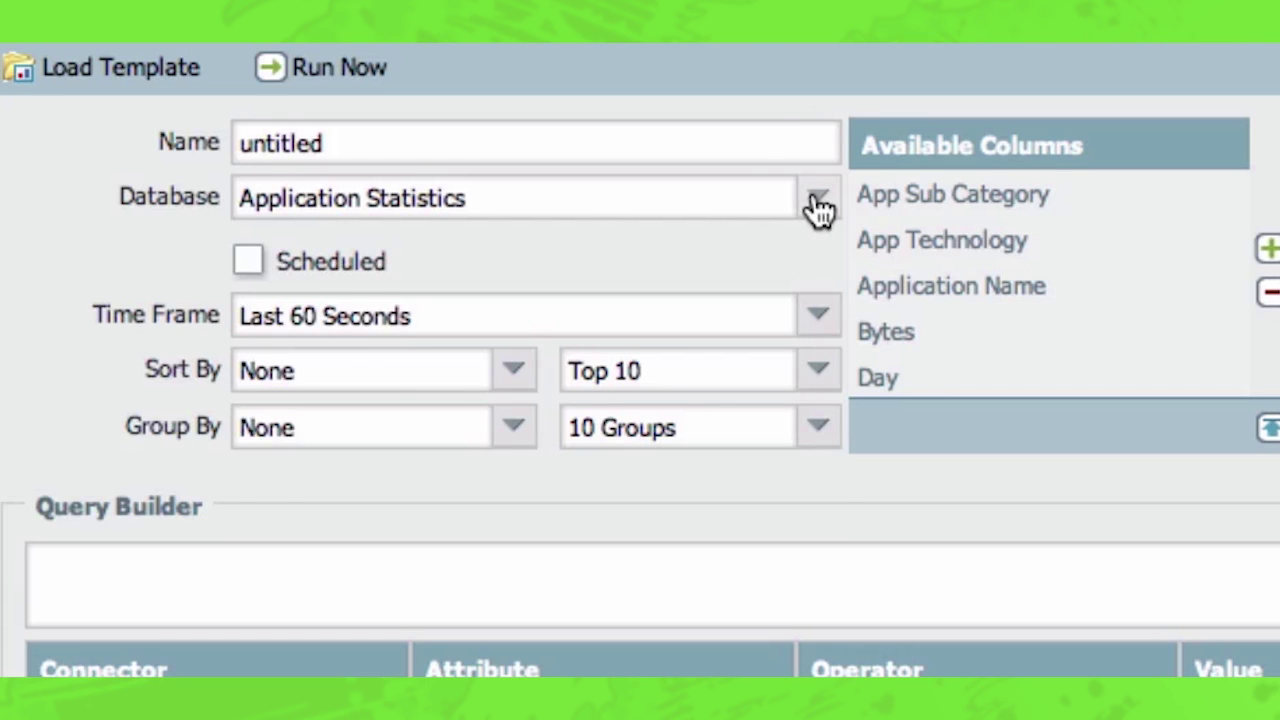
- Examine the available databases, time frames, and sort and group options for a custom report based on Application Statistics
click(818, 204)
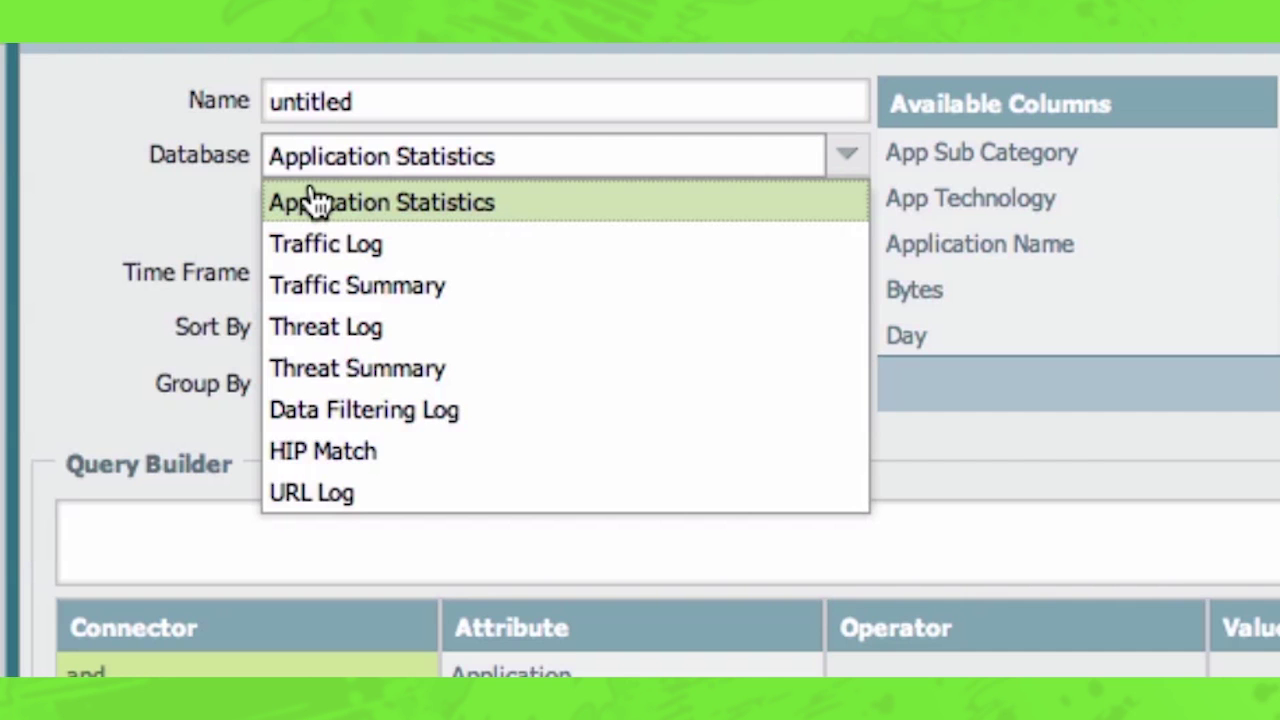
click(313, 200)
click(365, 229)
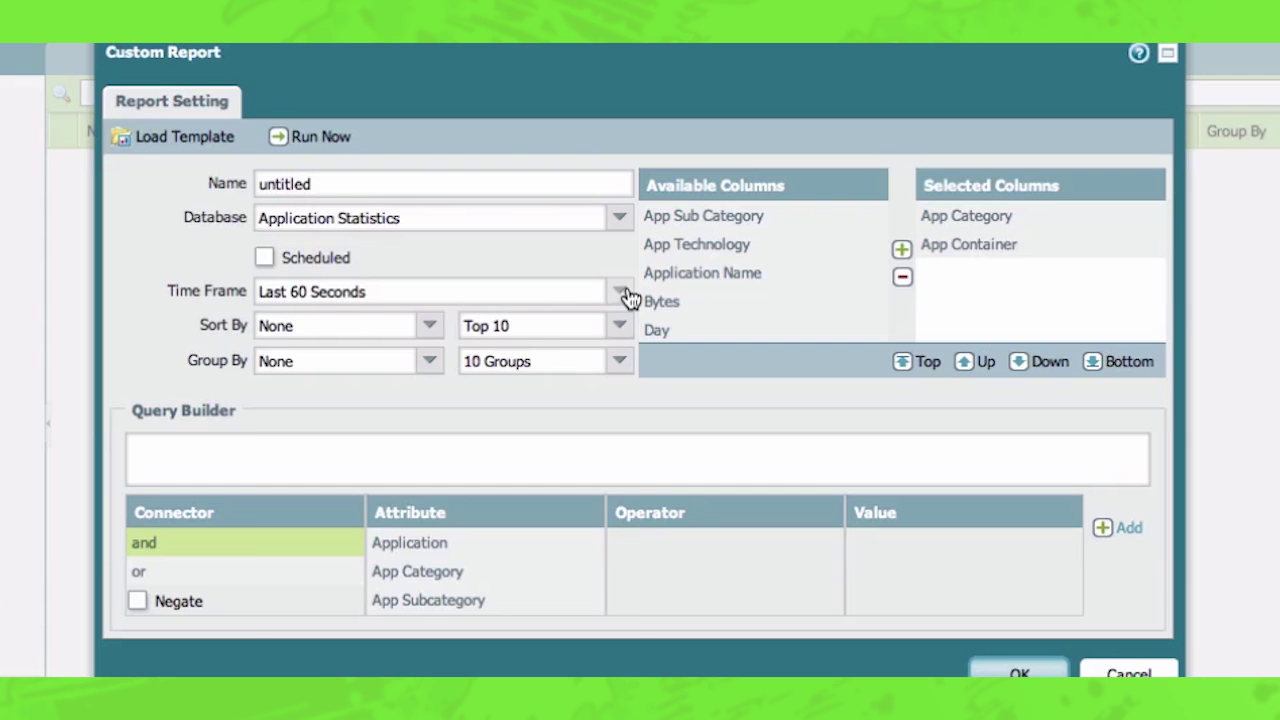
click(622, 293)
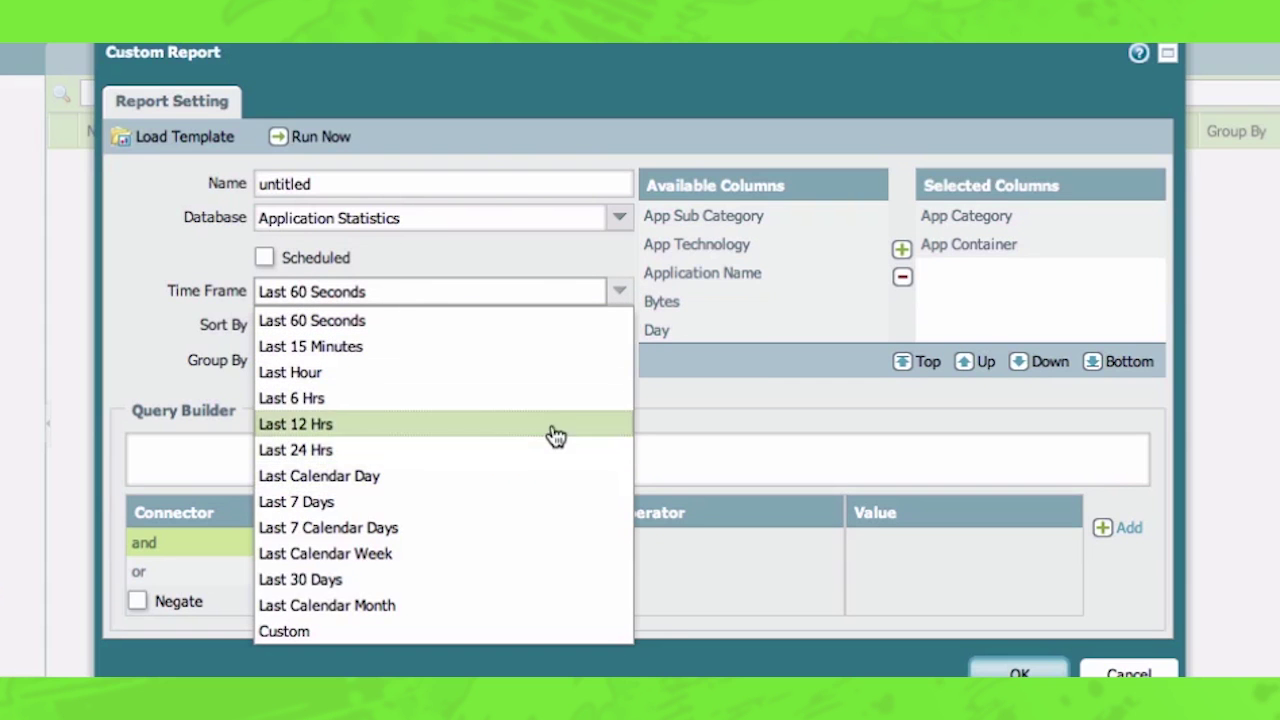
click(520, 263)
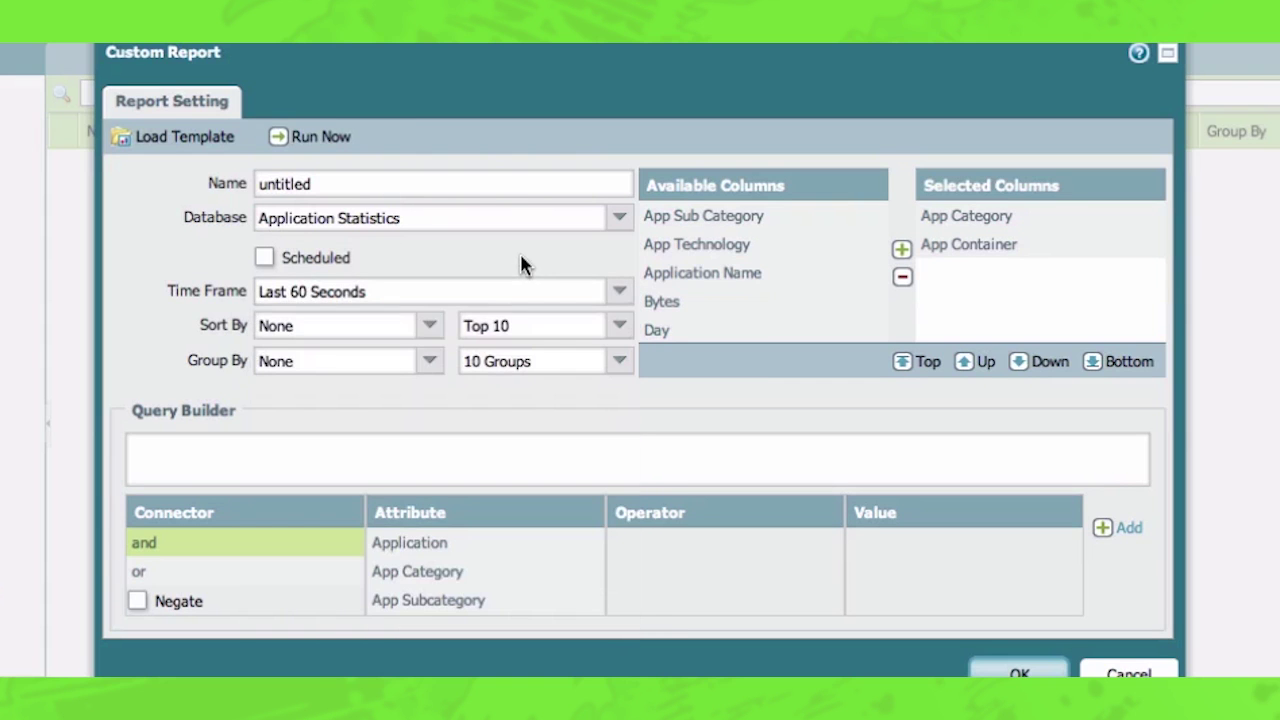
click(432, 328)
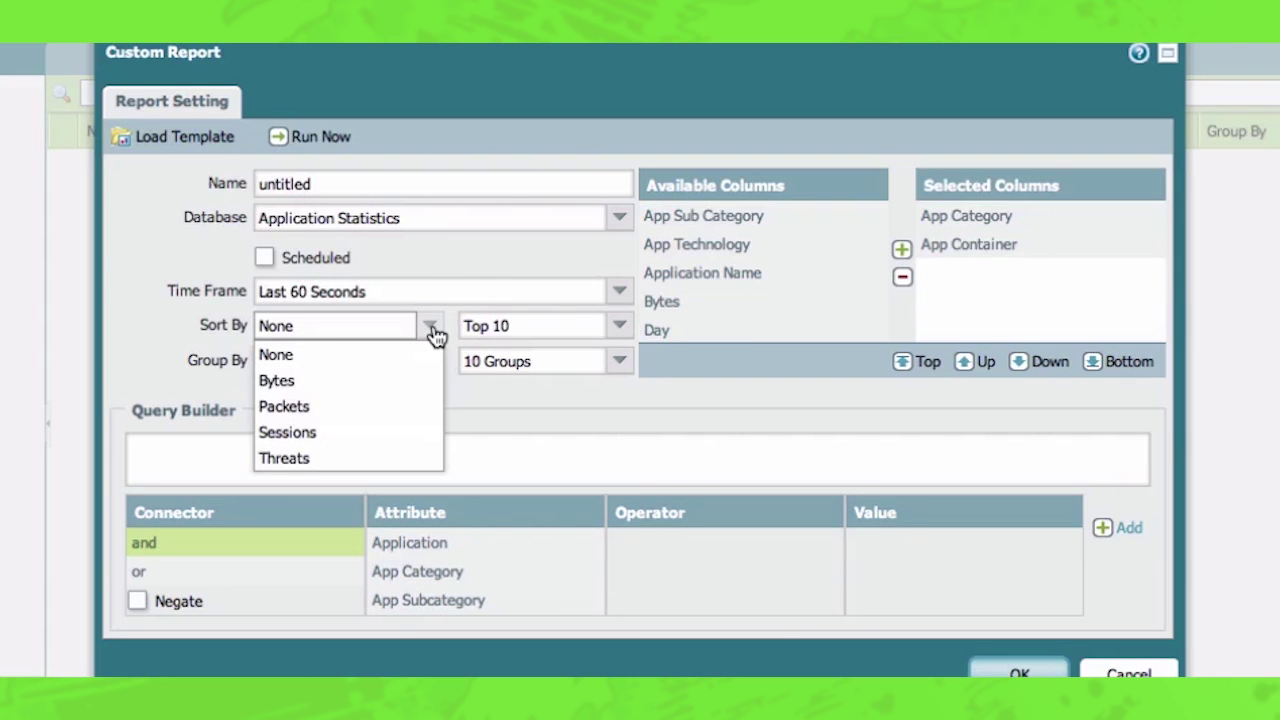
click(434, 332)
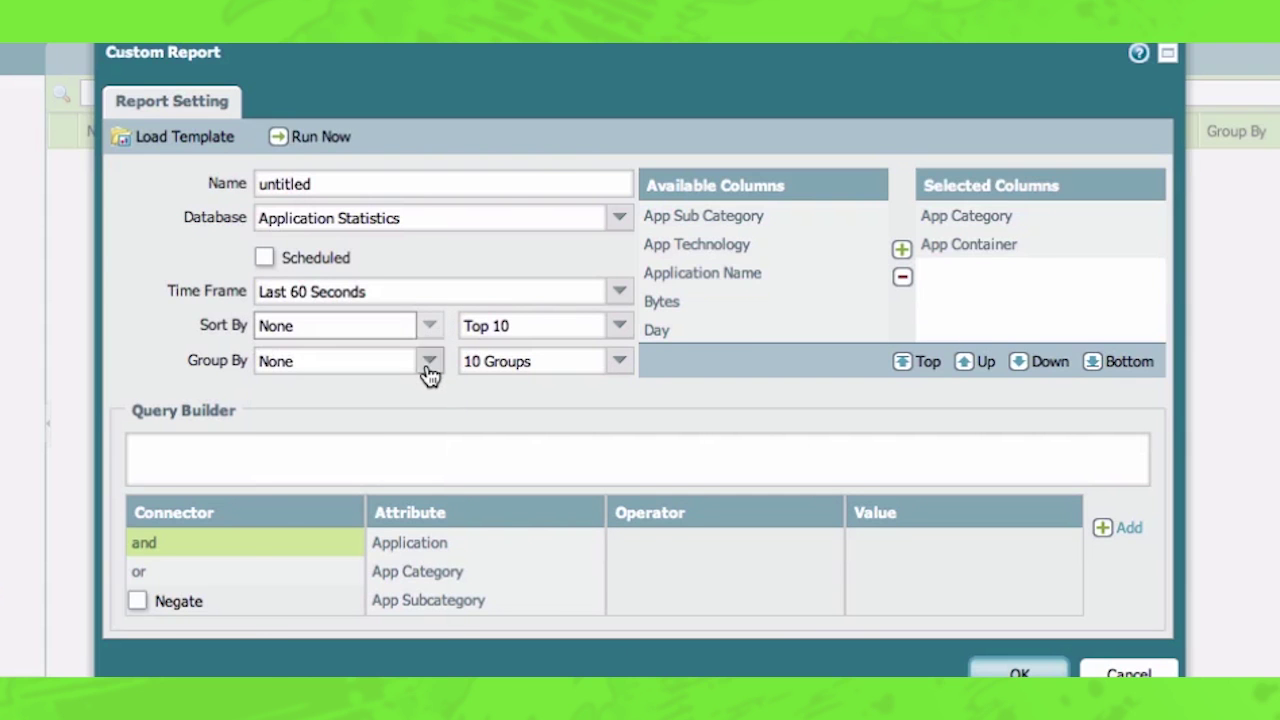
click(428, 368)
click(428, 372)
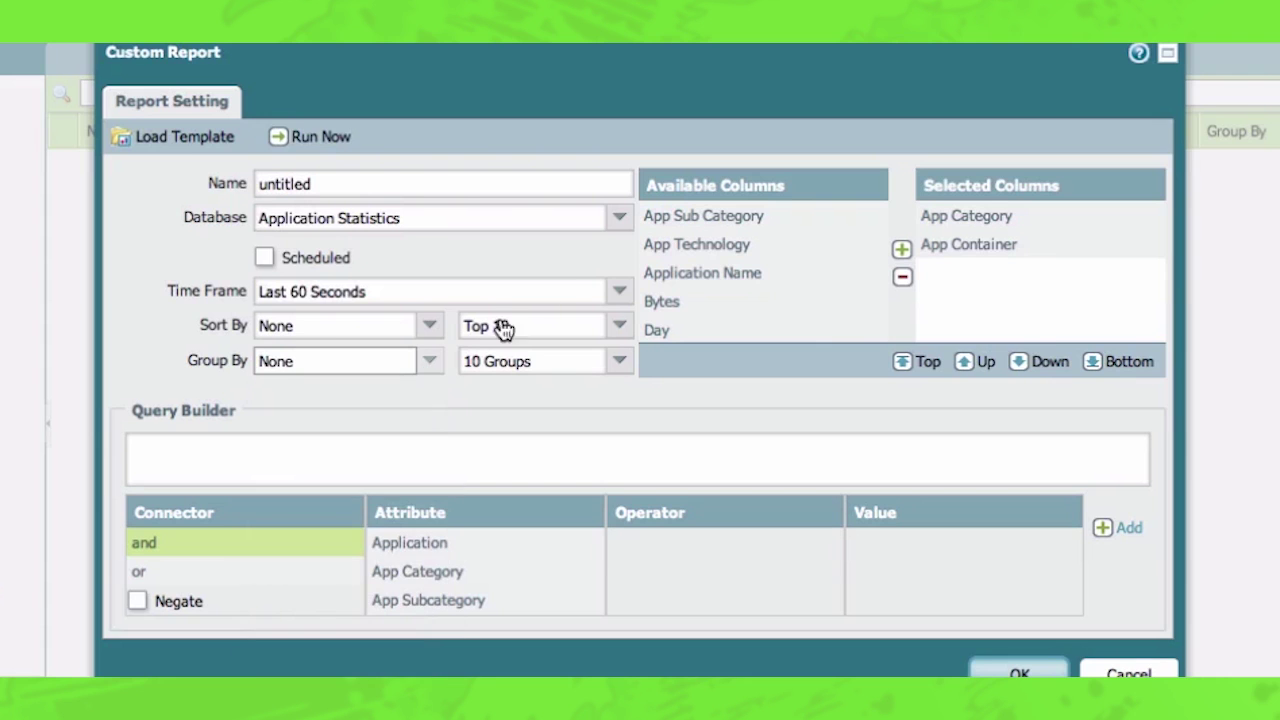
- Switch the report database to Traffic Log and examine the sorting and grouping choices it offers
click(618, 222)
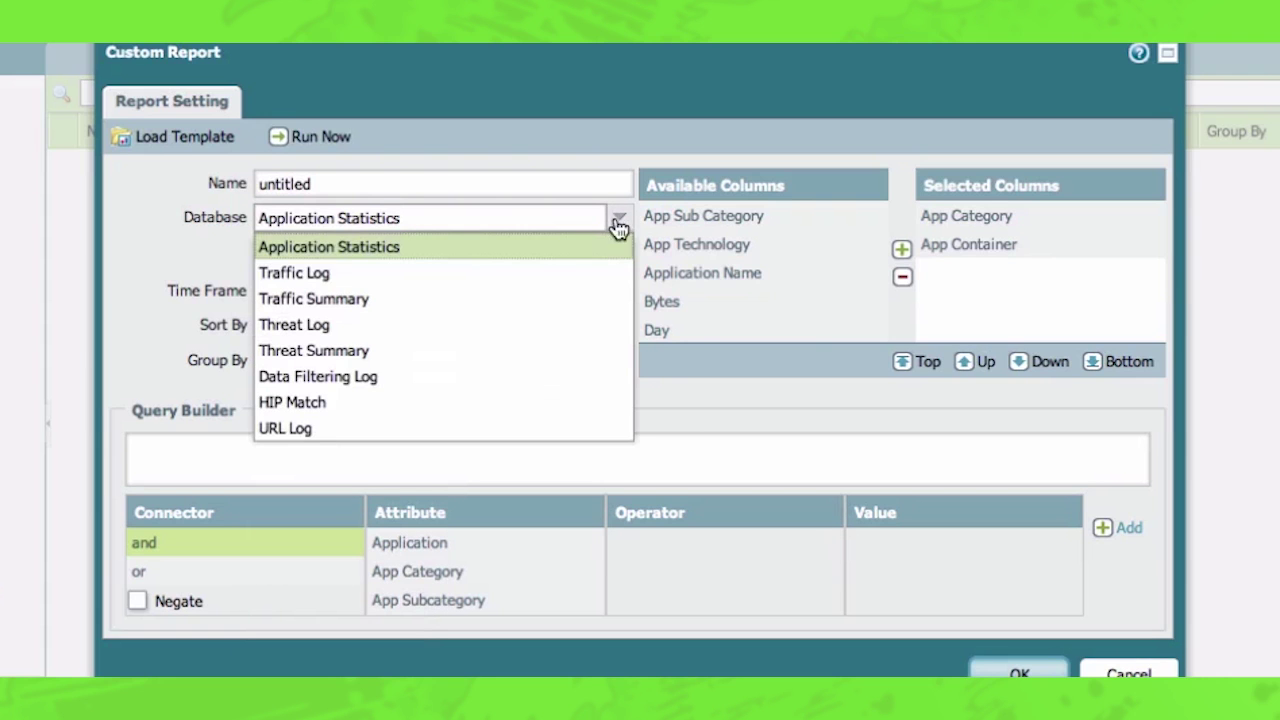
click(586, 274)
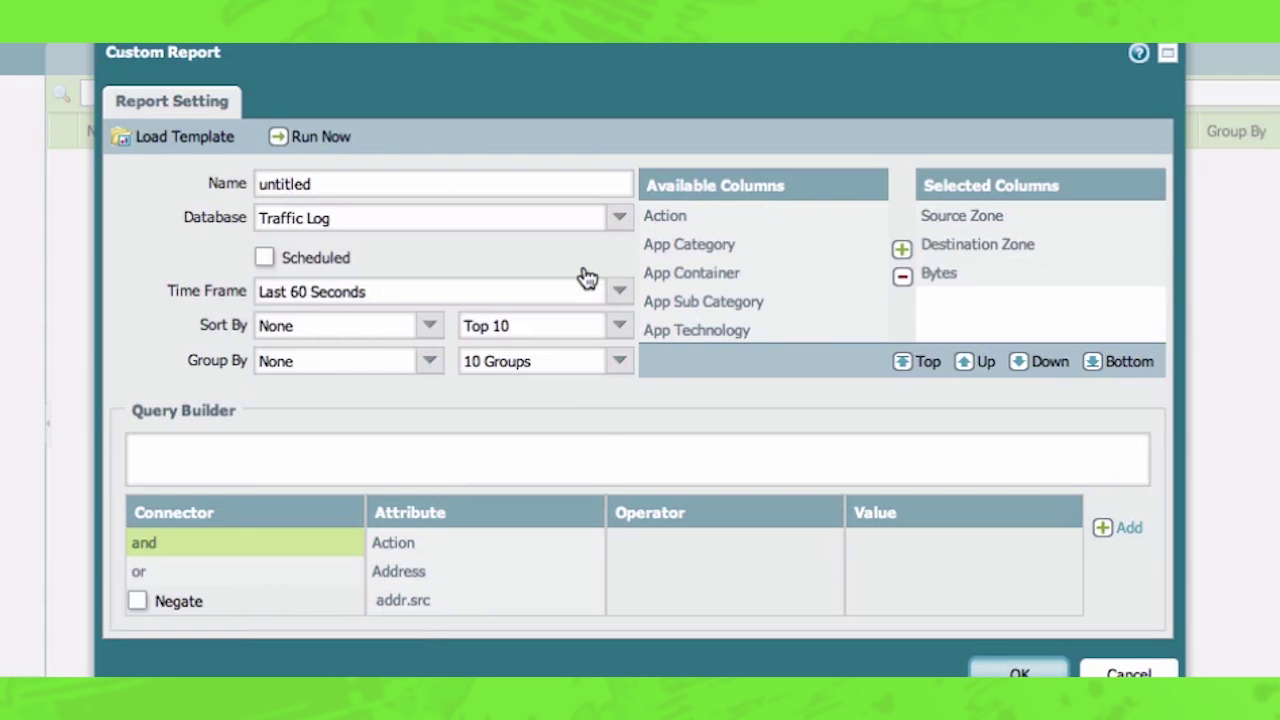
click(427, 327)
click(427, 327)
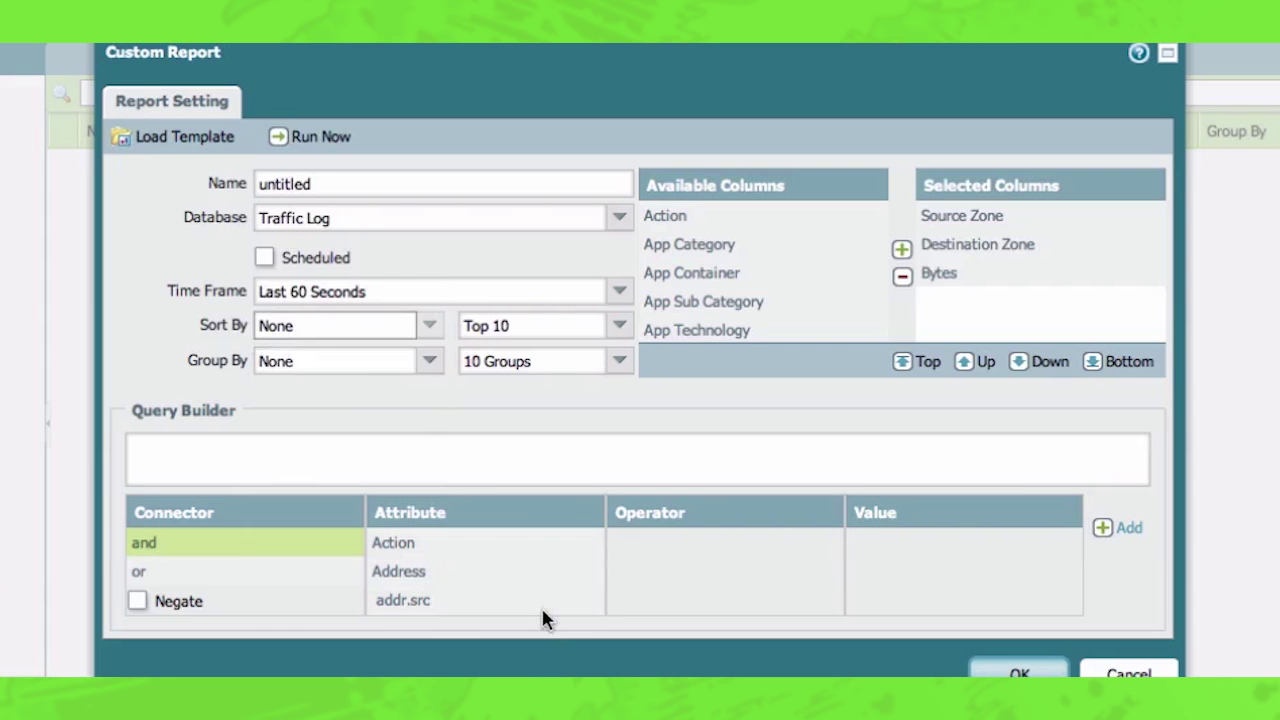
click(431, 362)
click(433, 366)
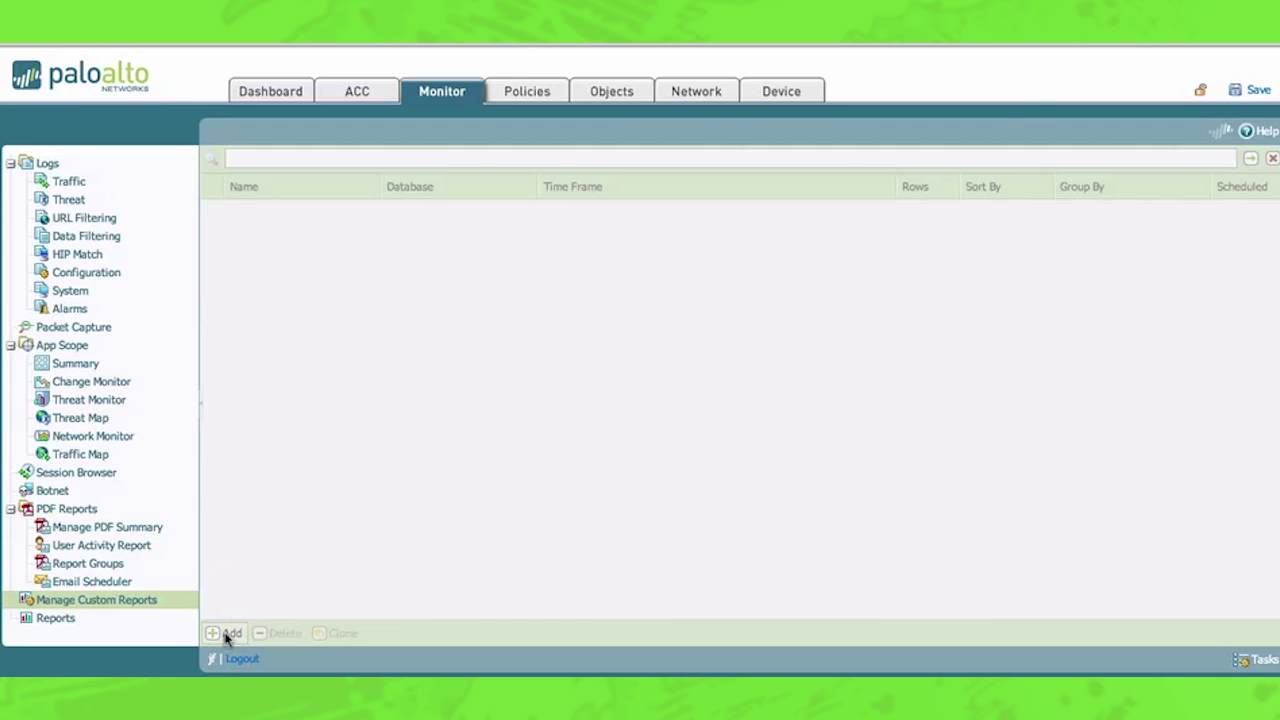
- Add a new custom report and load the Top users template into it
click(226, 637)
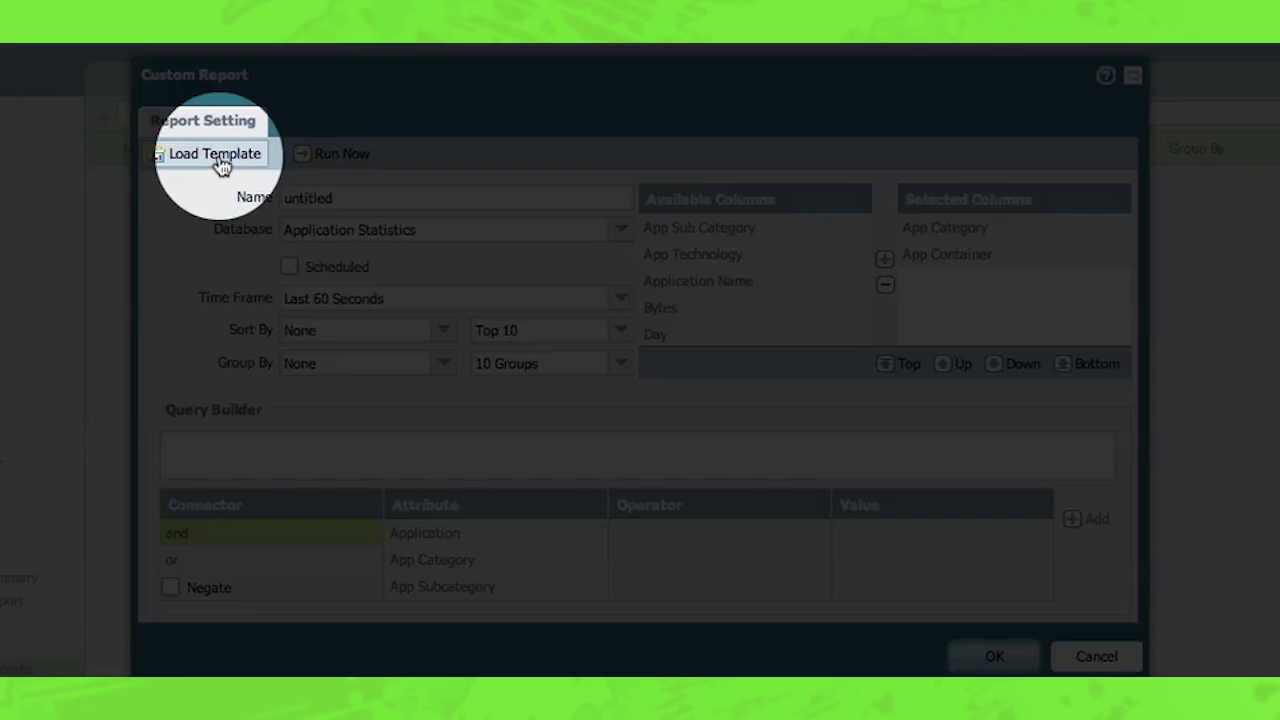
click(215, 156)
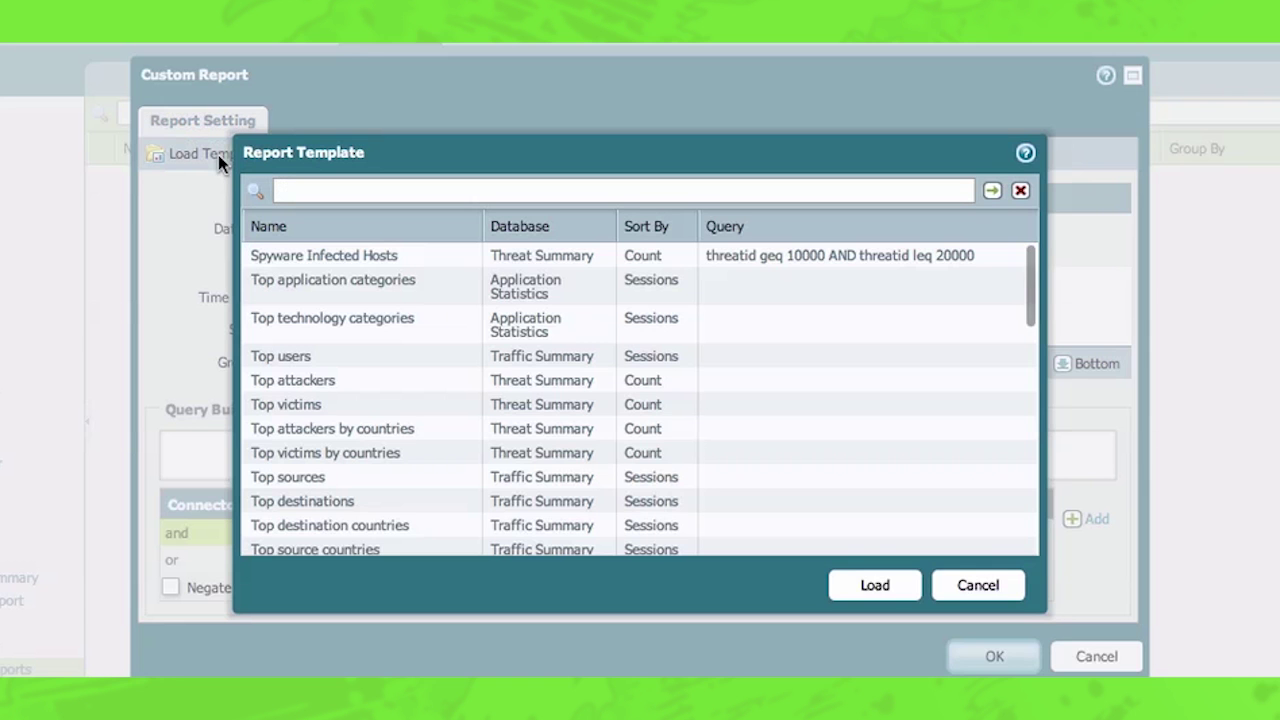
click(299, 356)
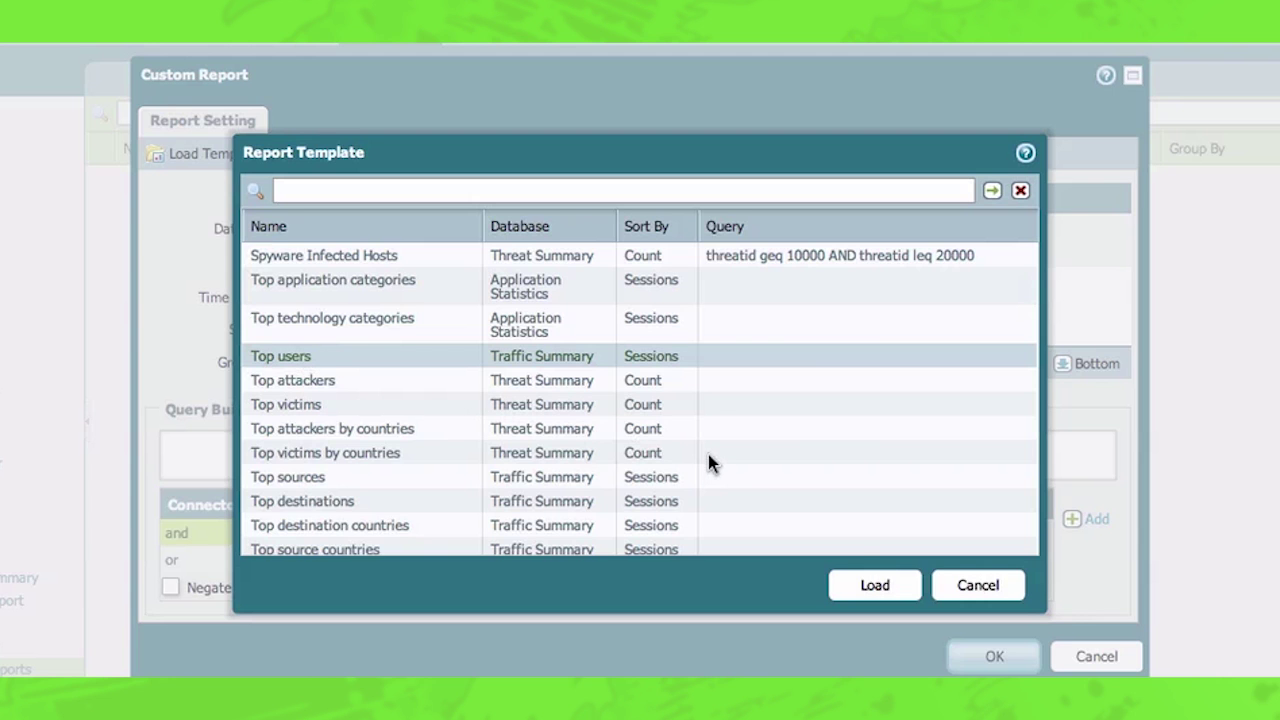
click(875, 588)
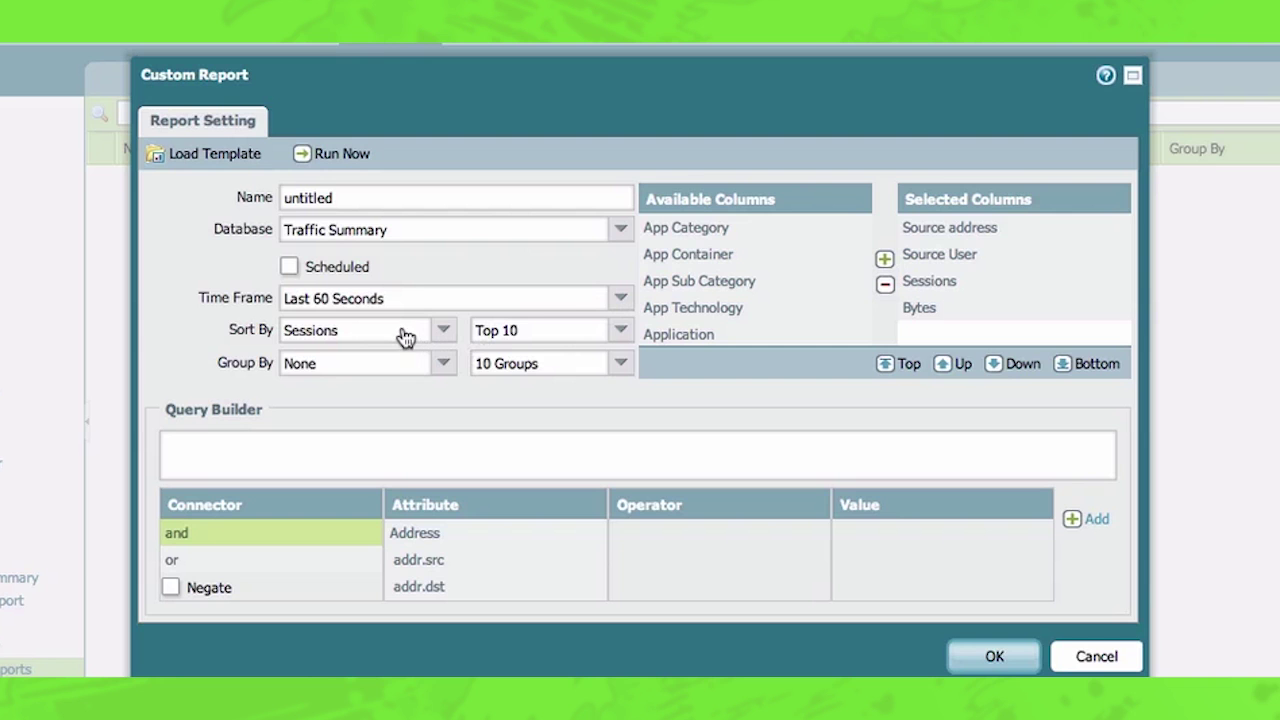
- Set the report's time frame to Last Calendar Day and name the report "test 1"
click(621, 300)
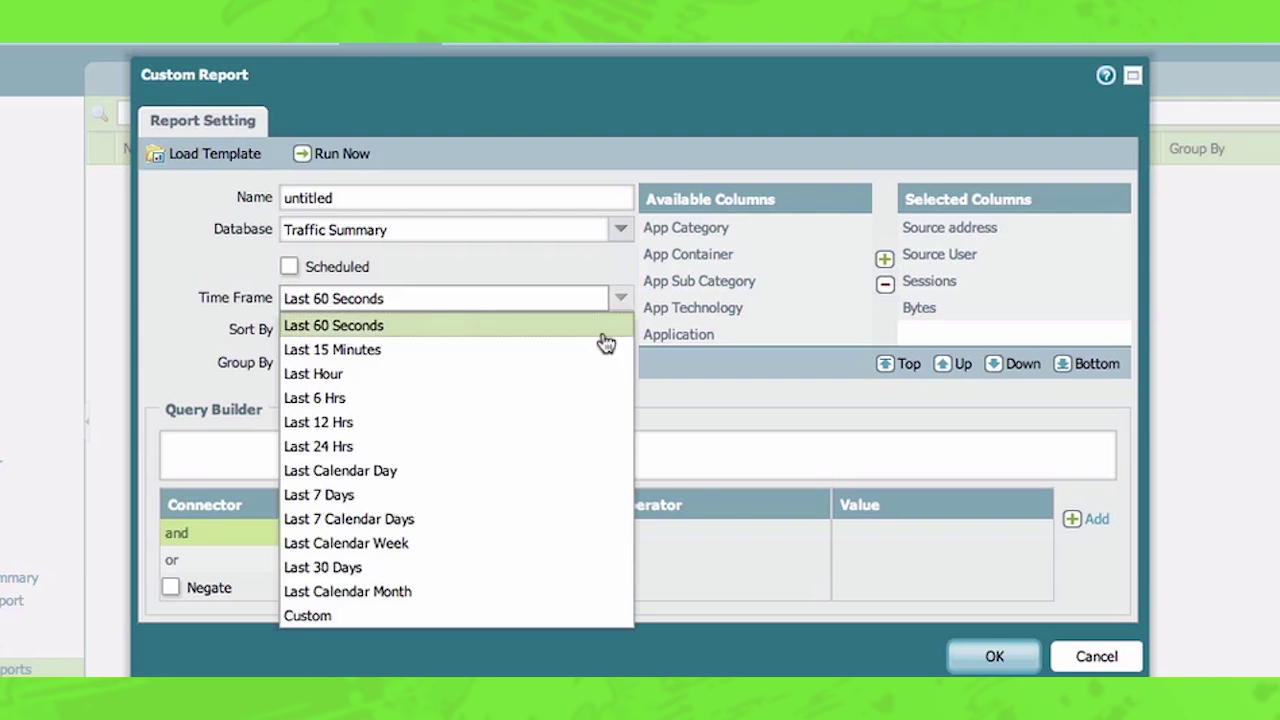
click(575, 471)
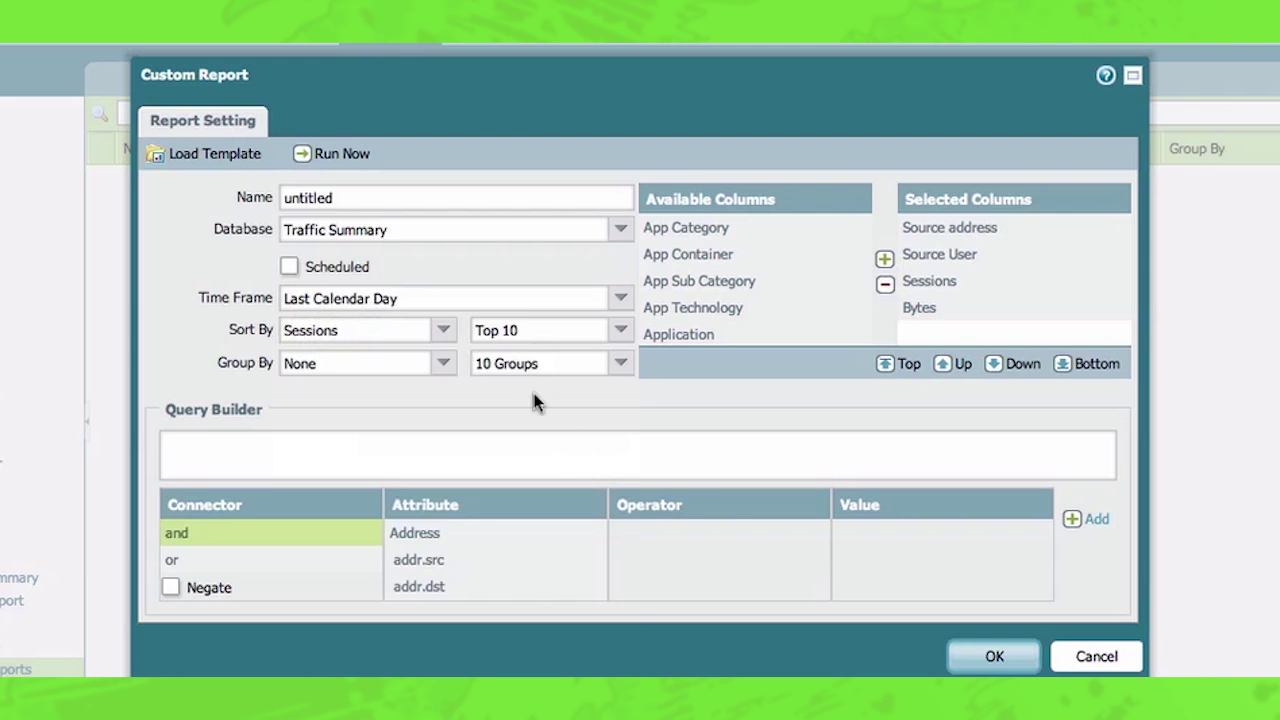
double_click(323, 196)
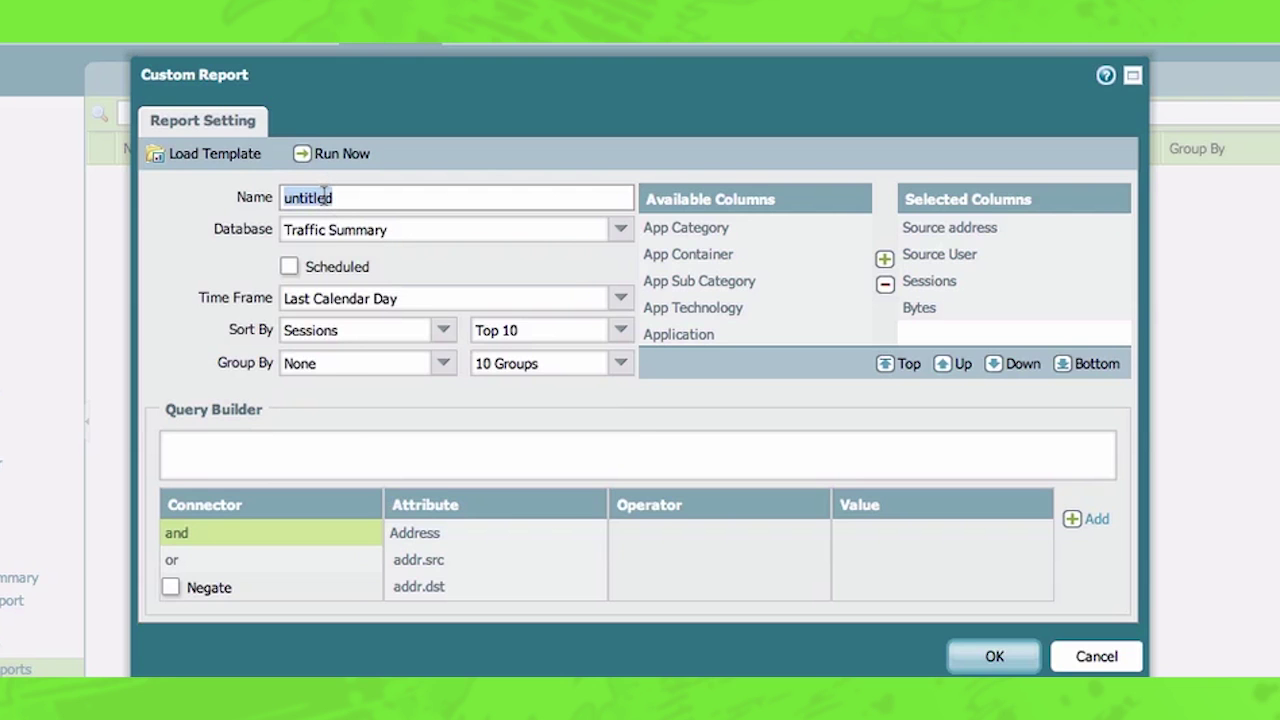
text(test 1)
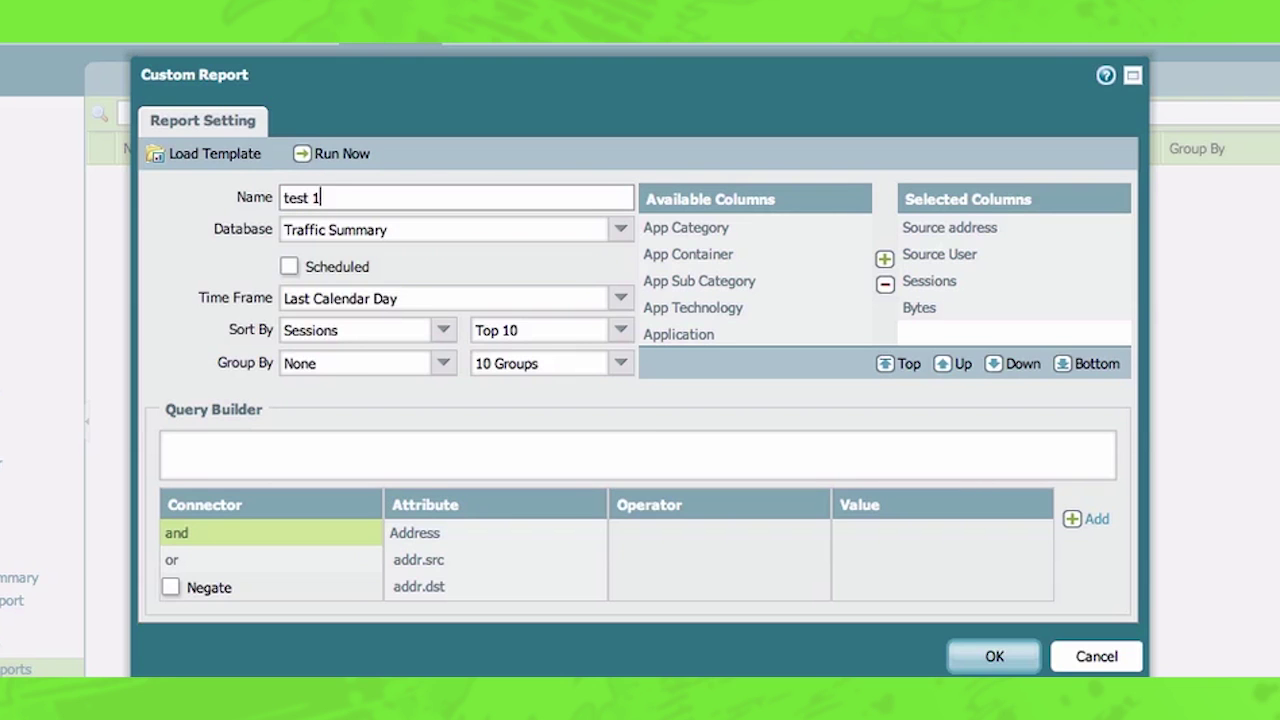
- Run the test 1 report and widen the Source User column to show the full user names
click(325, 154)
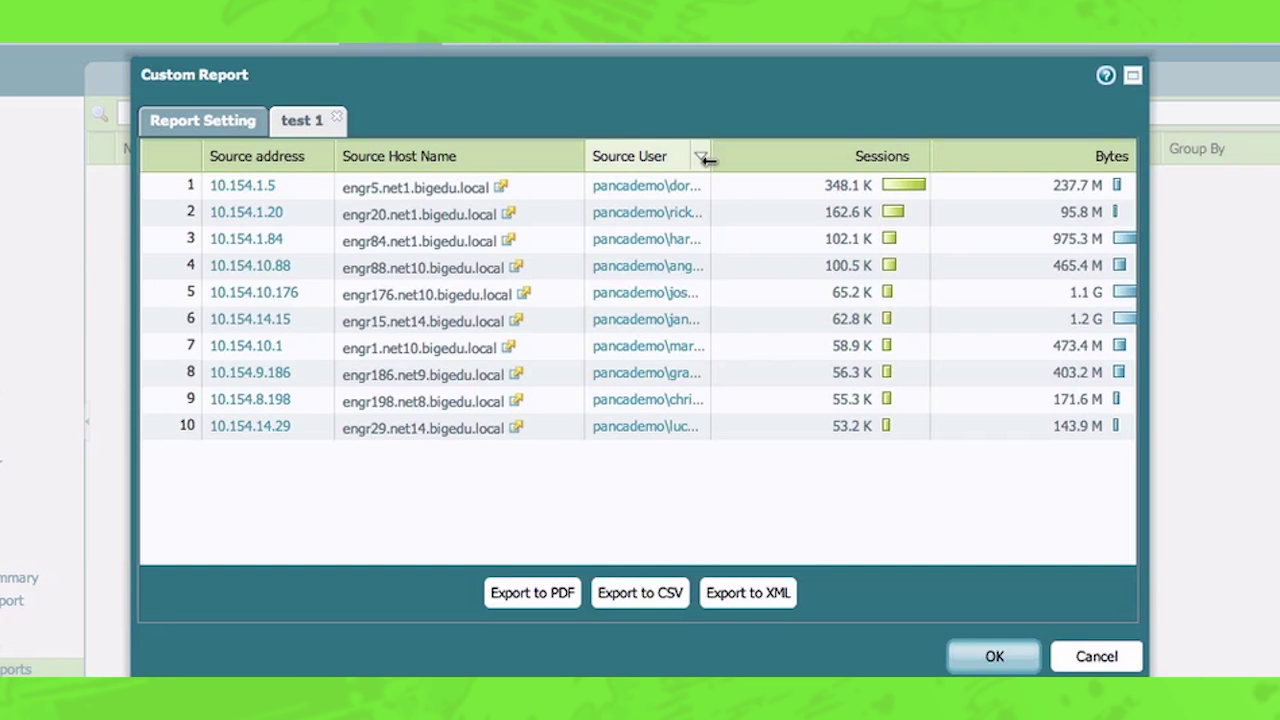
drag(704, 160, 768, 165)
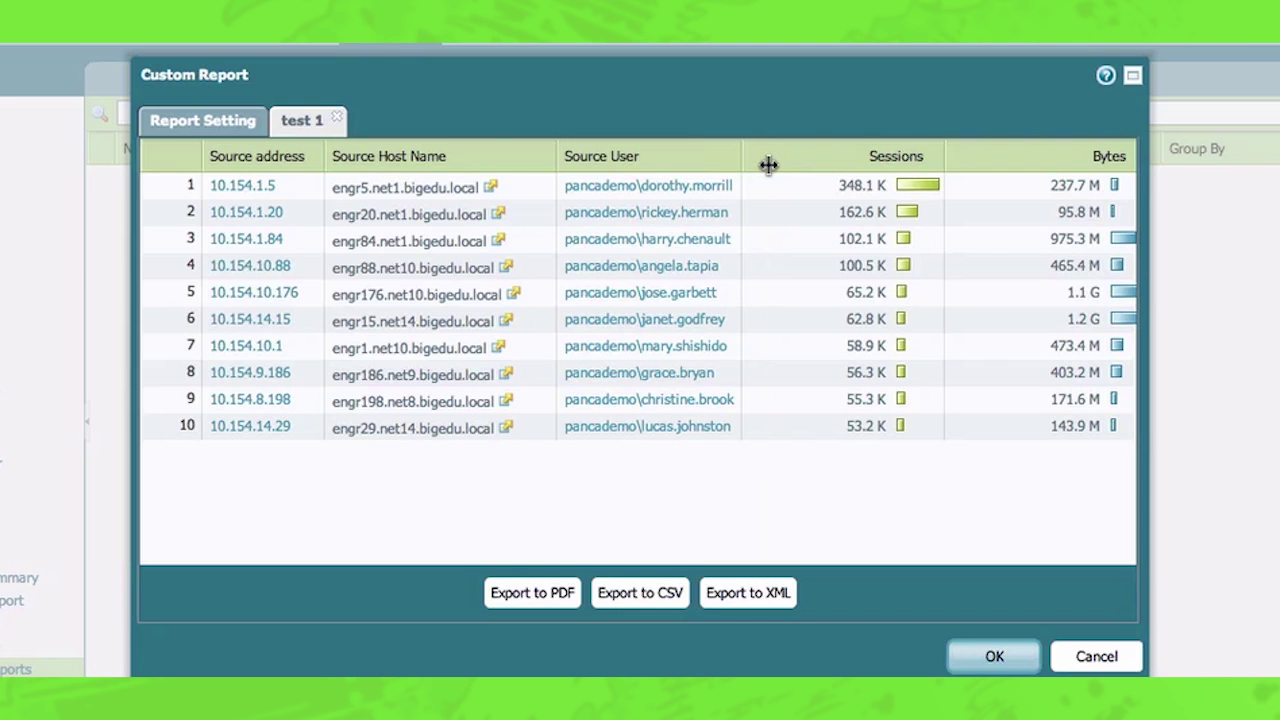
- In the report settings, add the Application column and move it to the first place among the selected columns
click(230, 124)
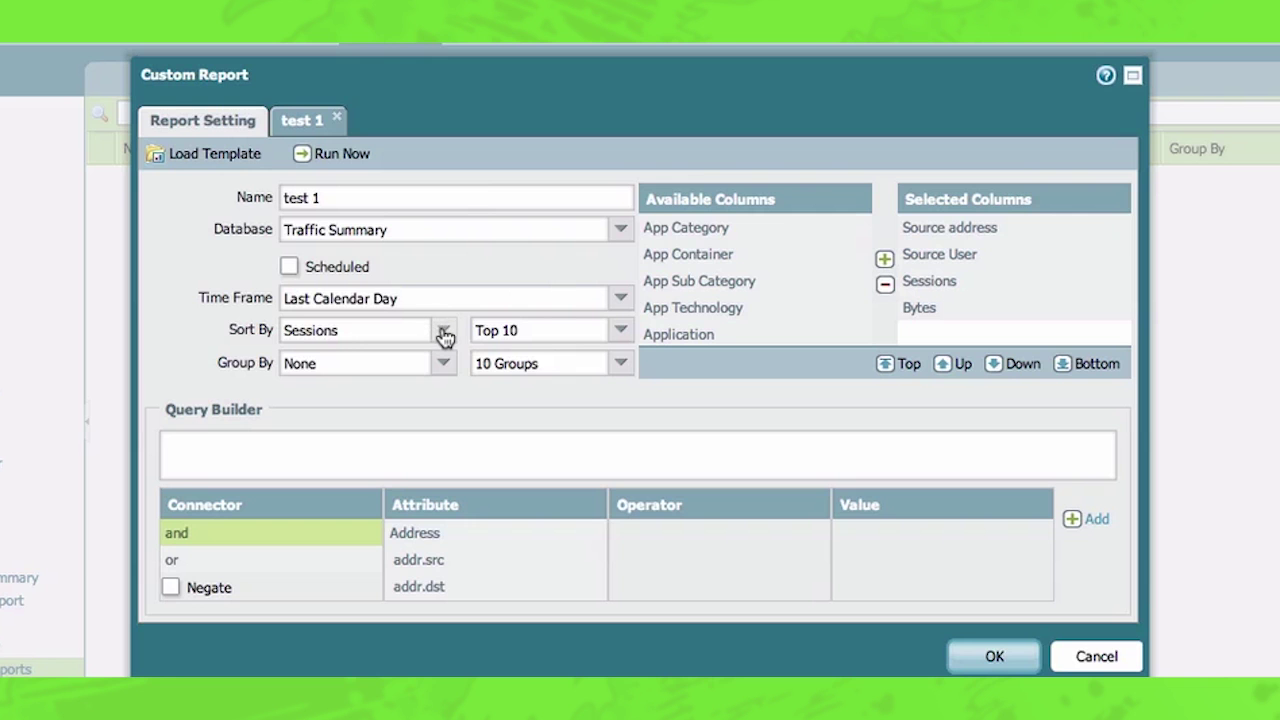
click(722, 336)
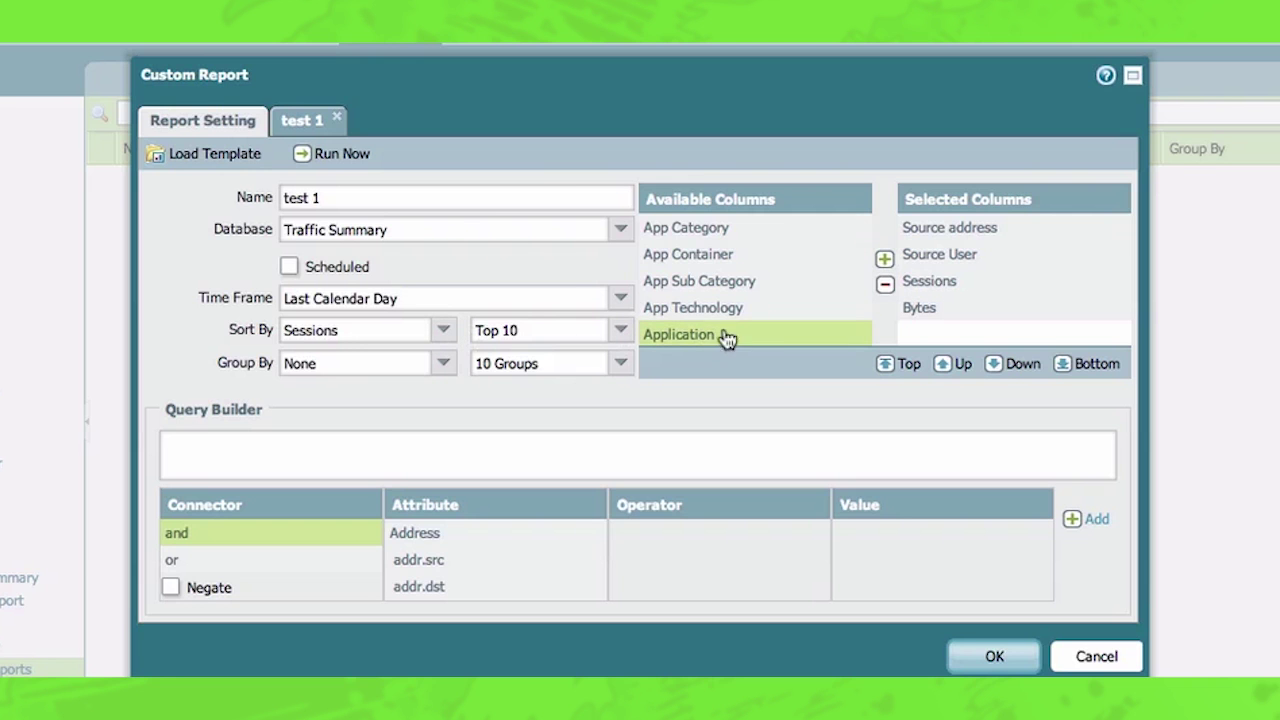
click(885, 260)
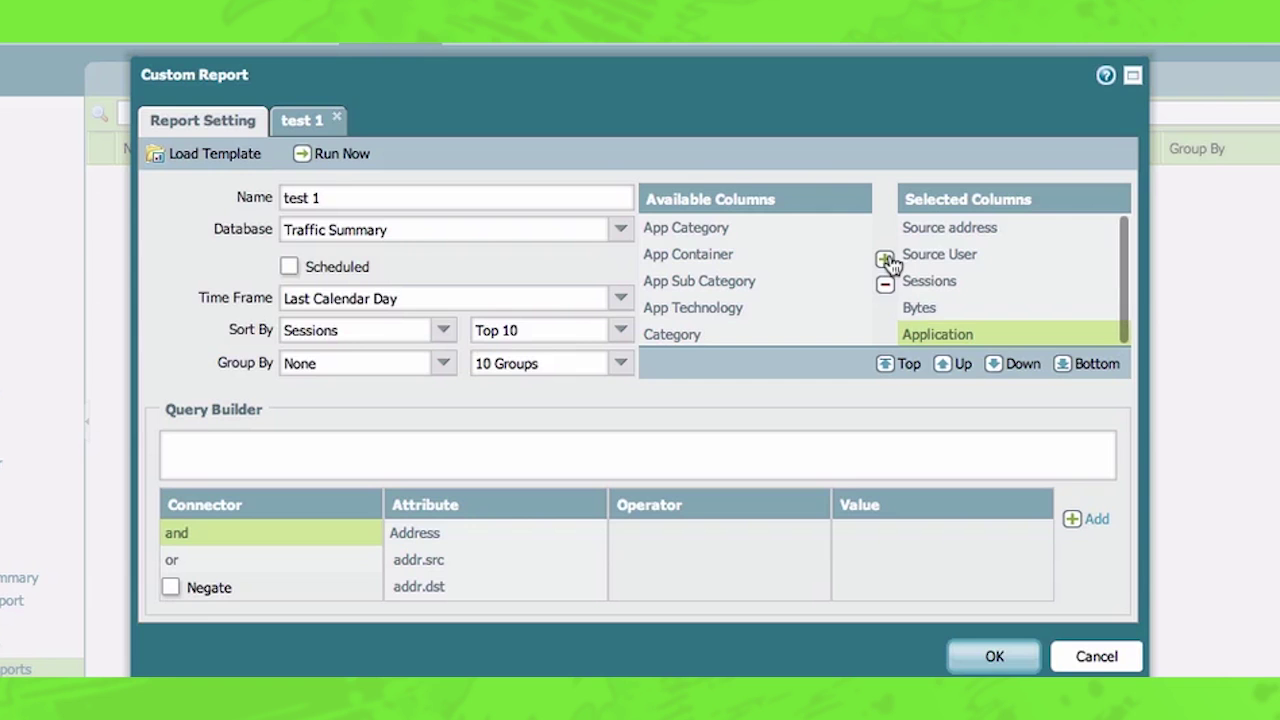
click(948, 365)
click(948, 365)
click(948, 365)
click(948, 365)
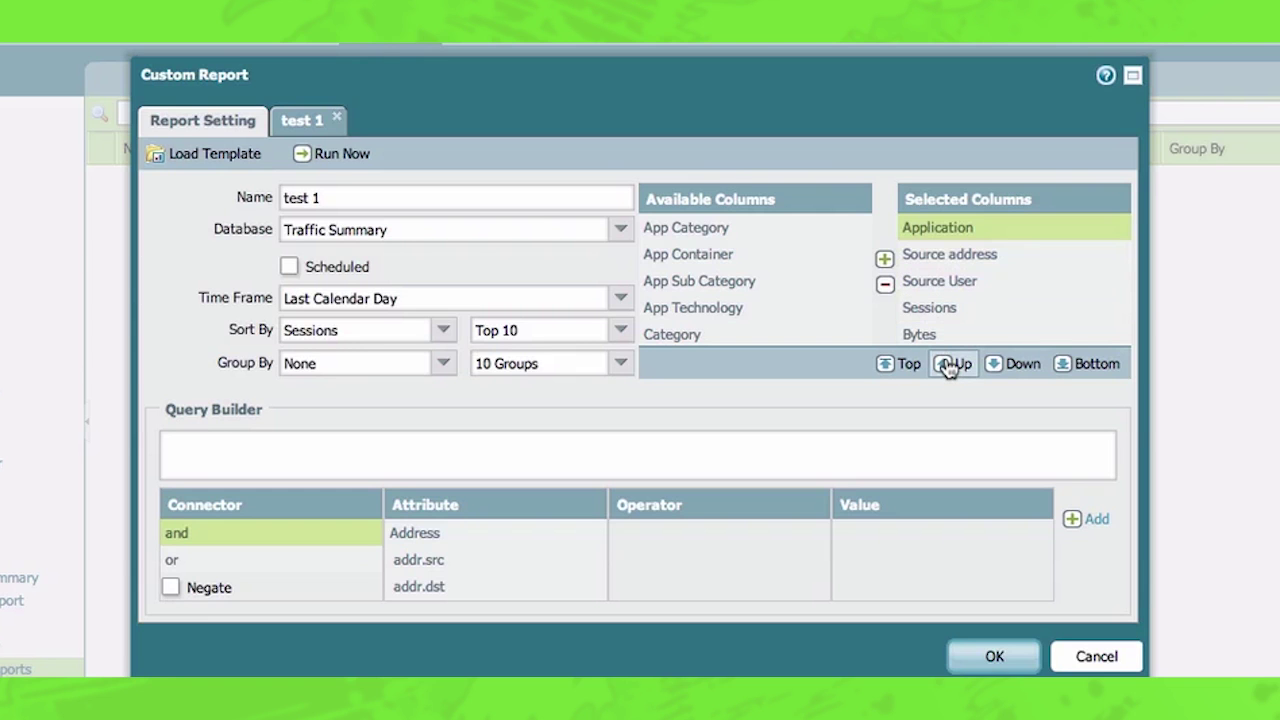
- Rename the report as "test 2"
click(512, 200)
key(BackSpace)
text(2)
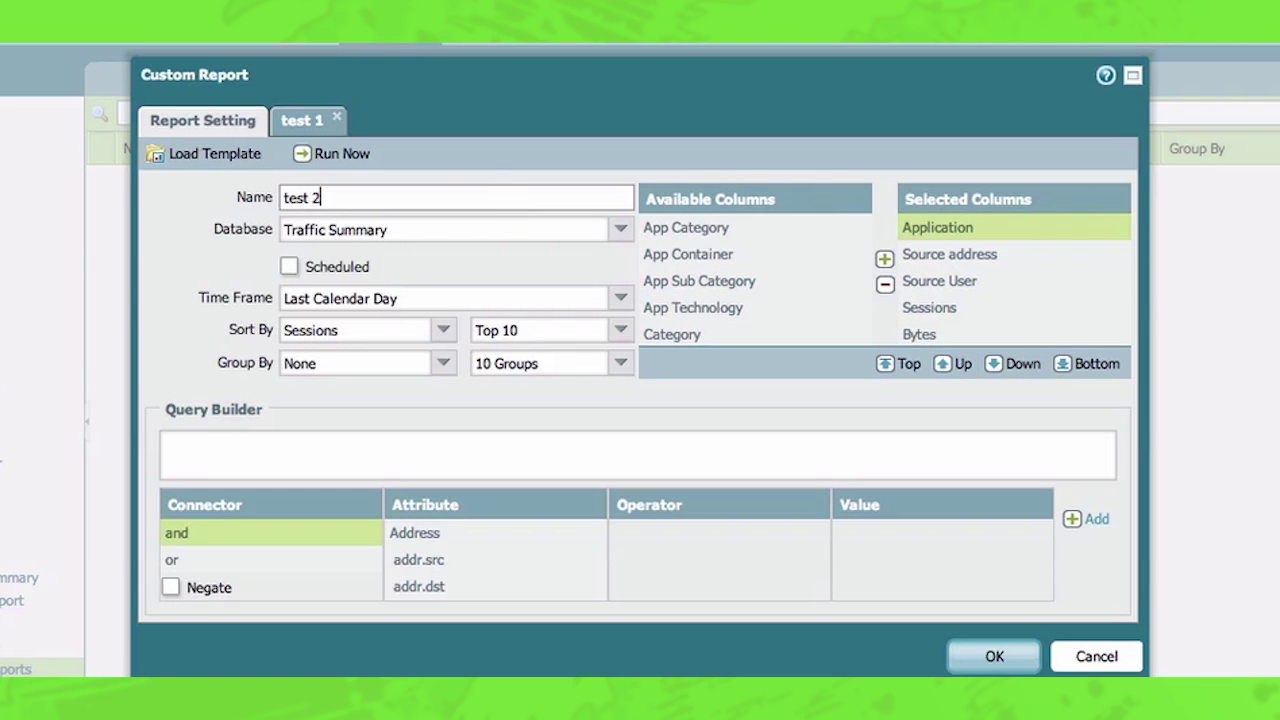
- Run the test 2 report and widen its Source User column to show the full user names
click(338, 157)
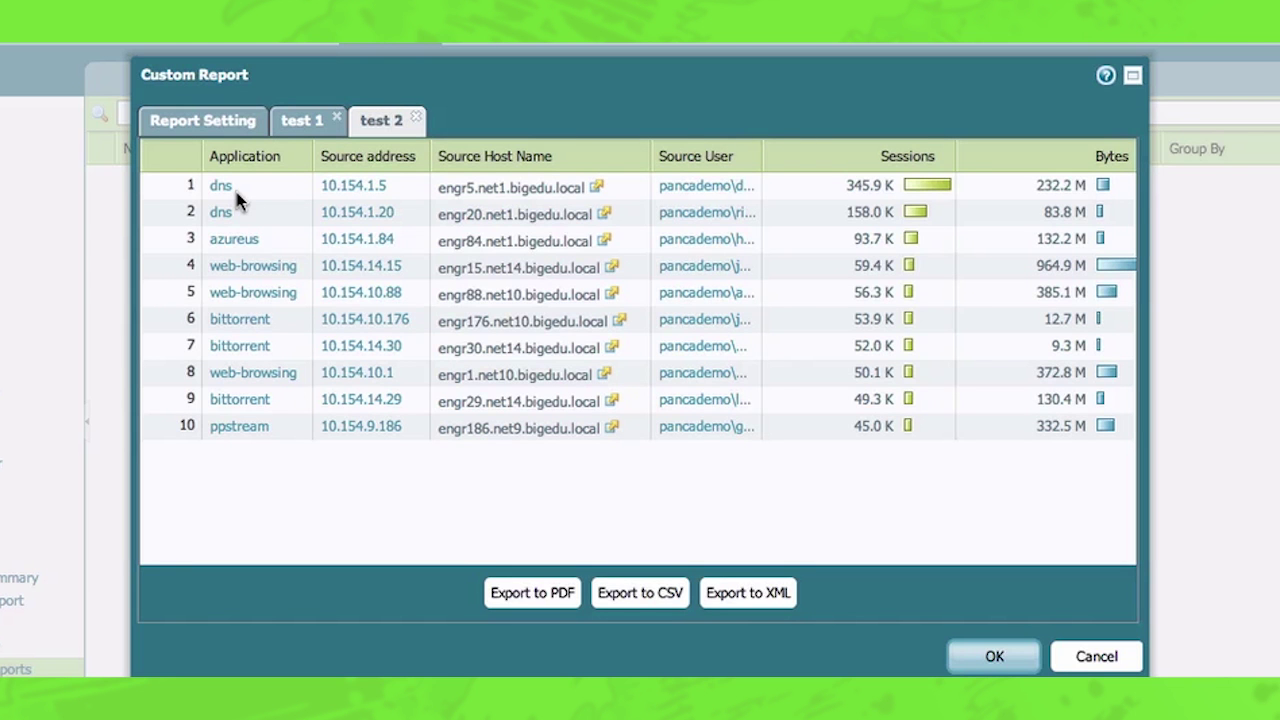
click(640, 158)
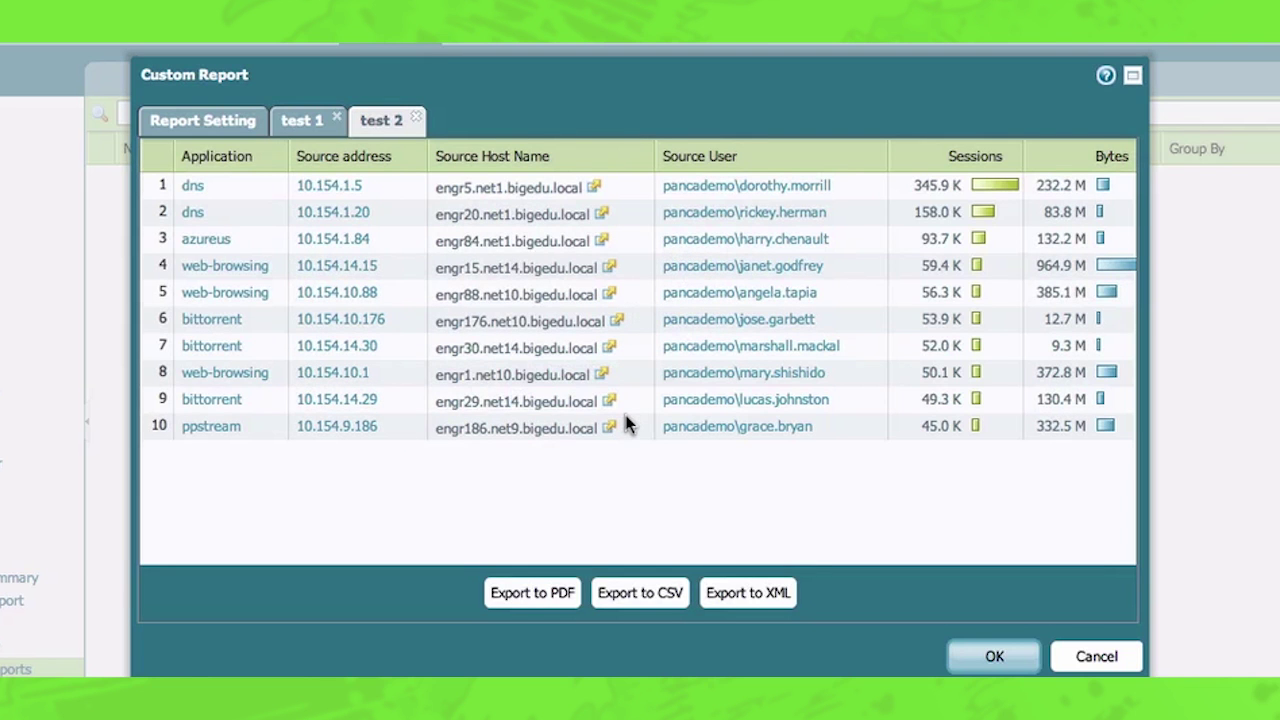
- Return to the report settings and group the report by Application
click(229, 133)
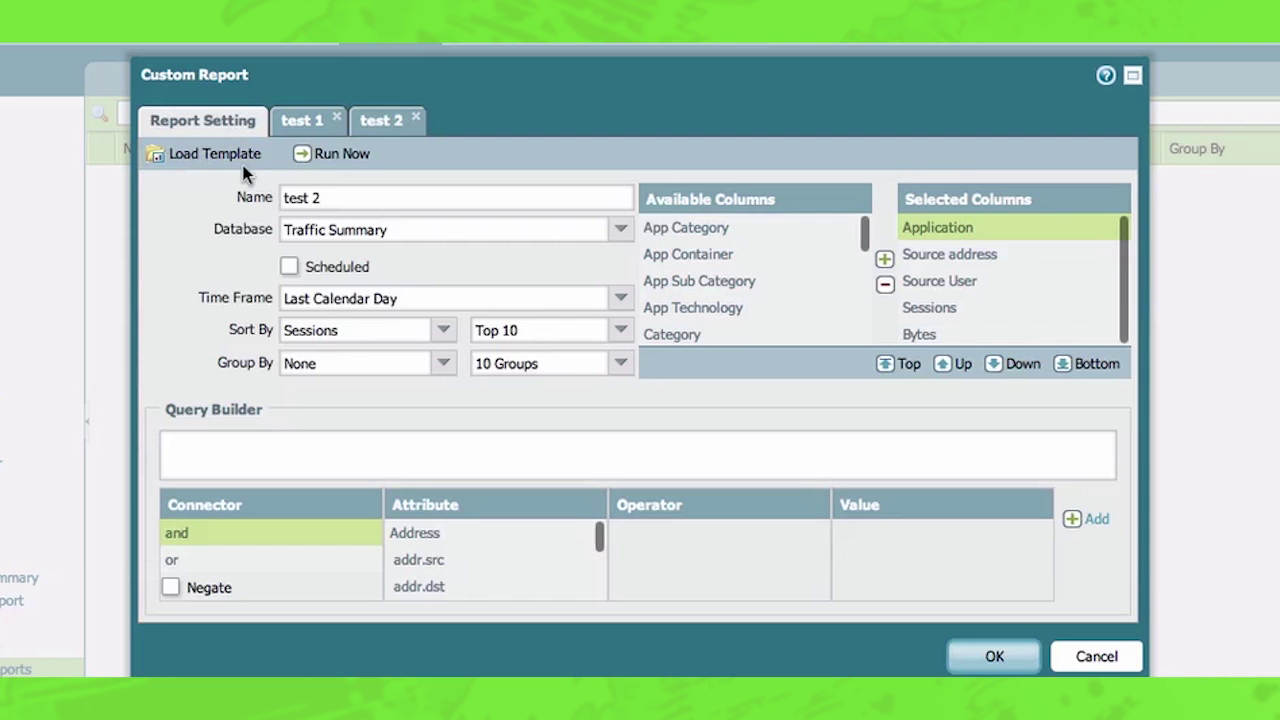
click(444, 366)
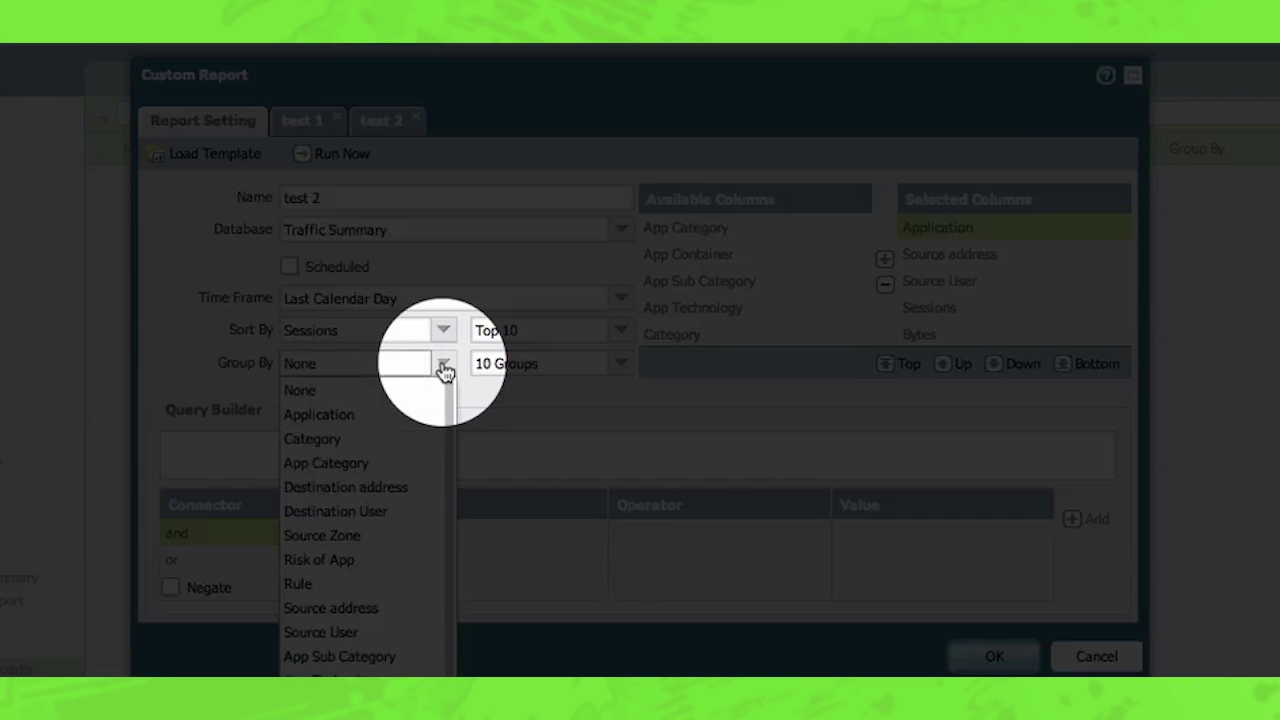
scroll(362, 571, down, 1)
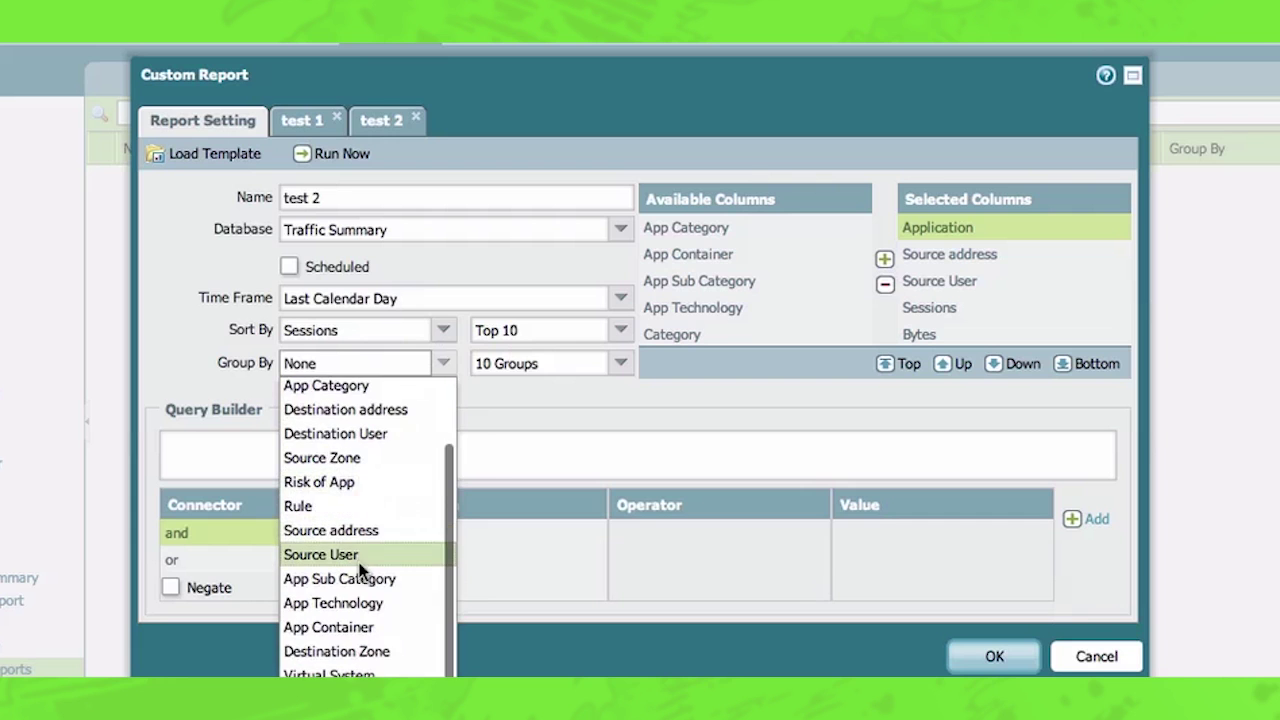
scroll(360, 567, up, 1)
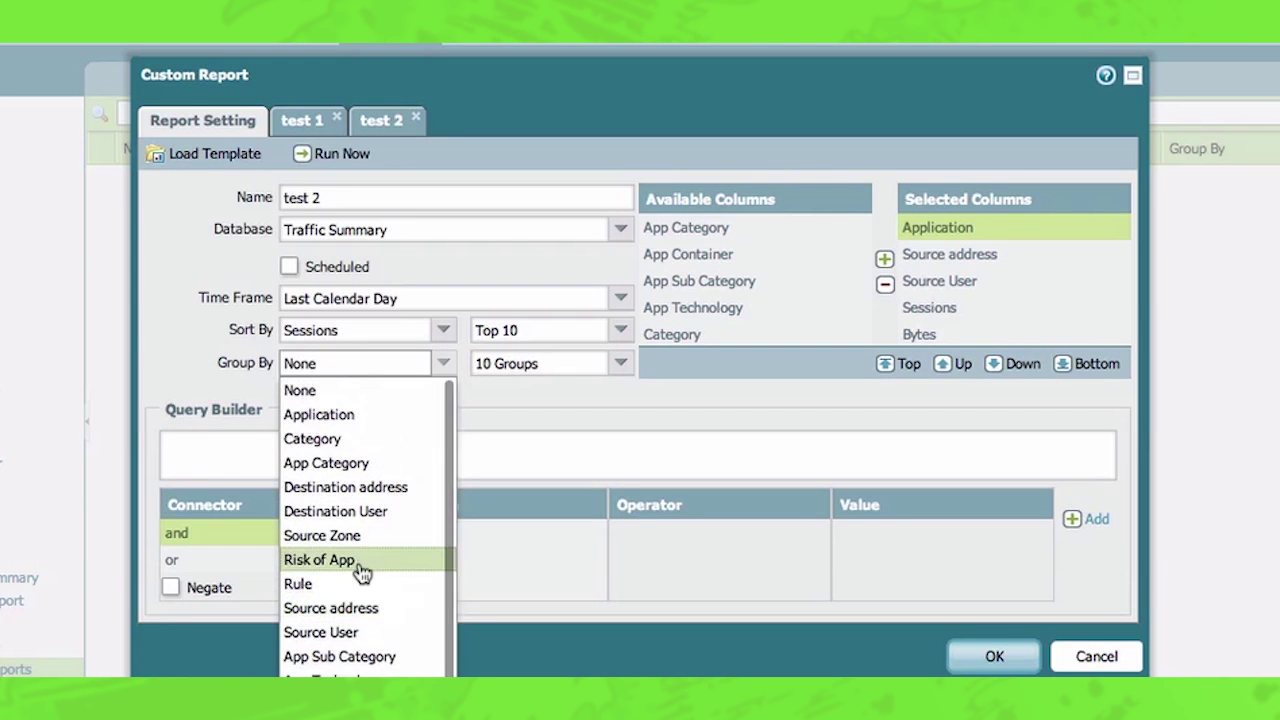
click(391, 414)
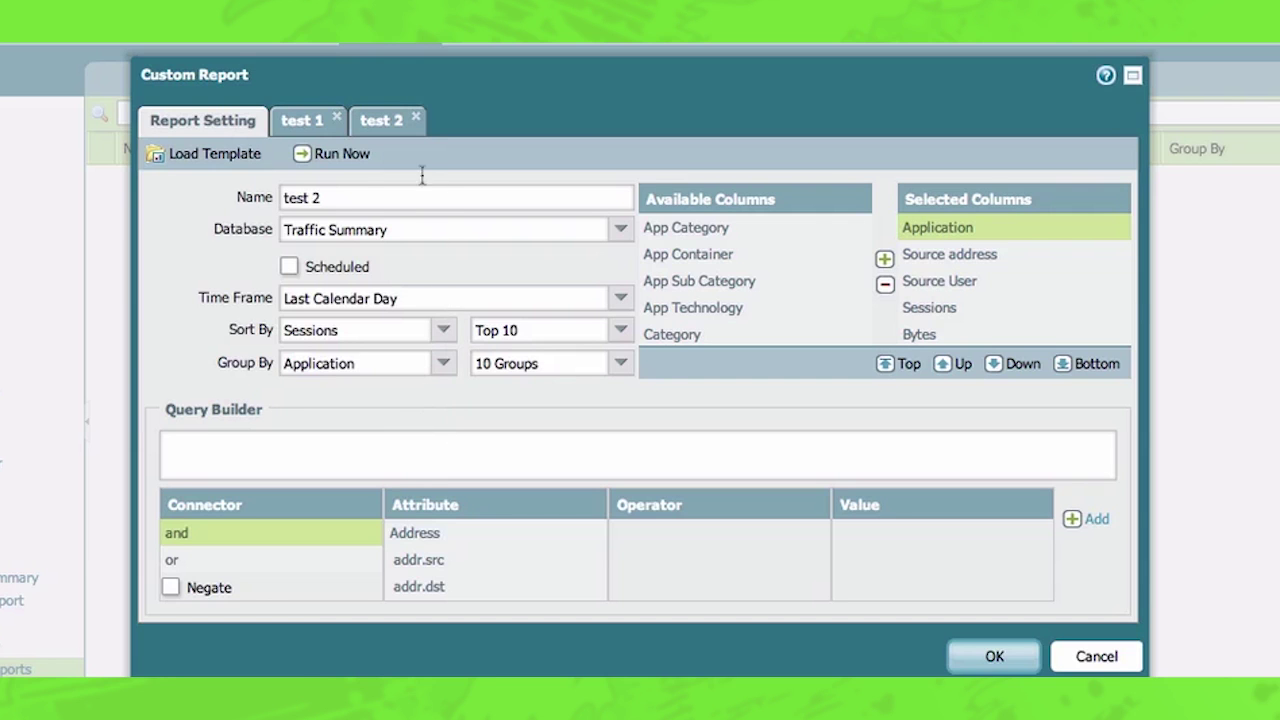
- Rename the report as "test 3" and run it
click(380, 193)
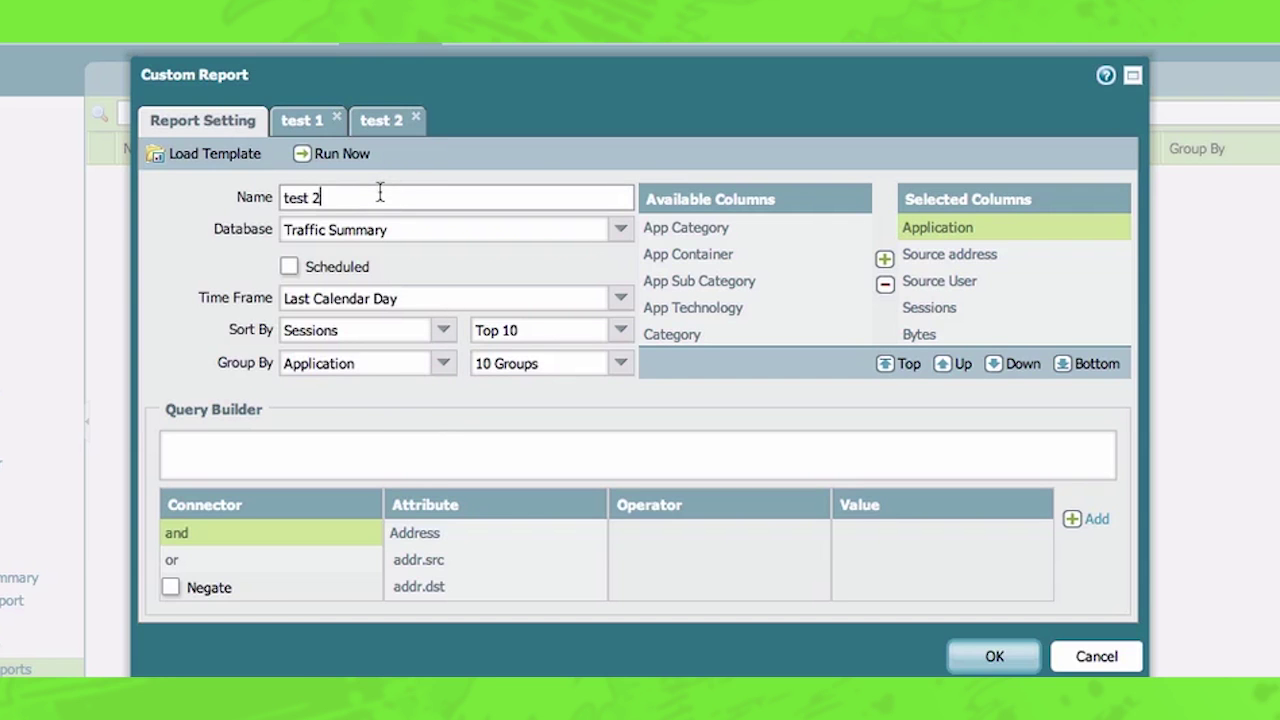
click(340, 155)
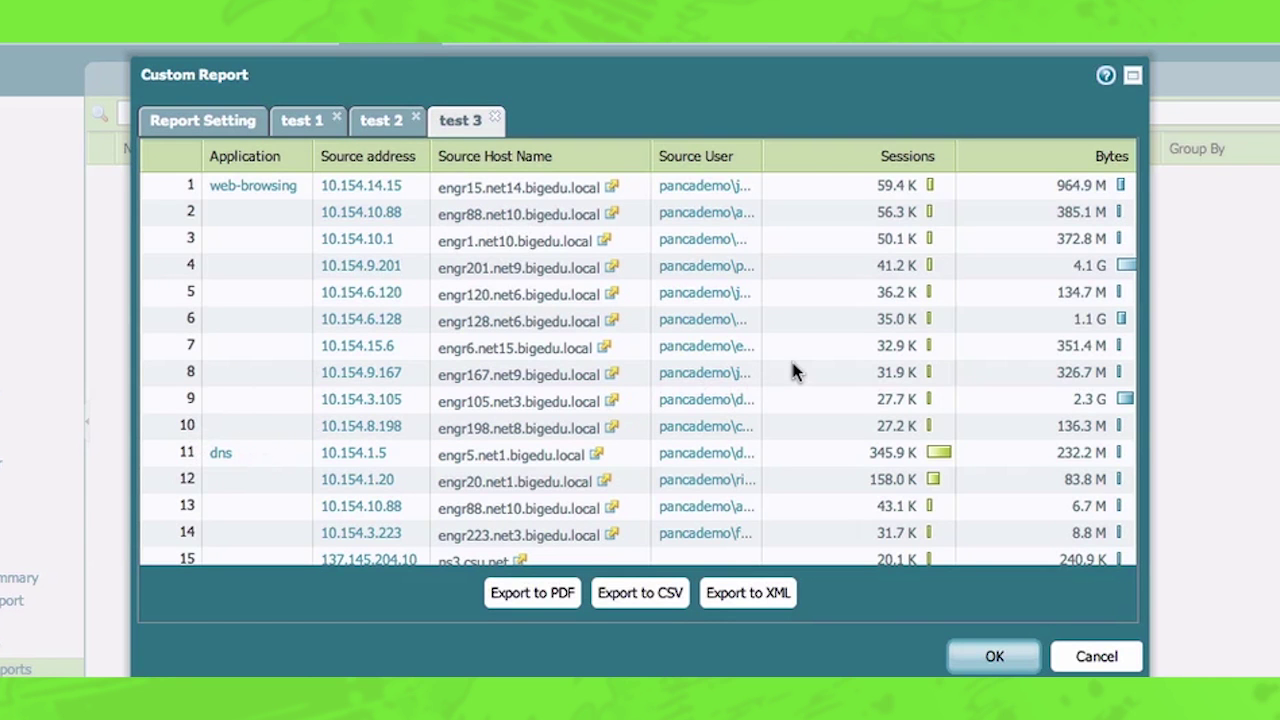
- Look through the test 3 results grouped by application
scroll(795, 372, down, 3)
scroll(795, 372, down, 3)
scroll(795, 372, down, 3)
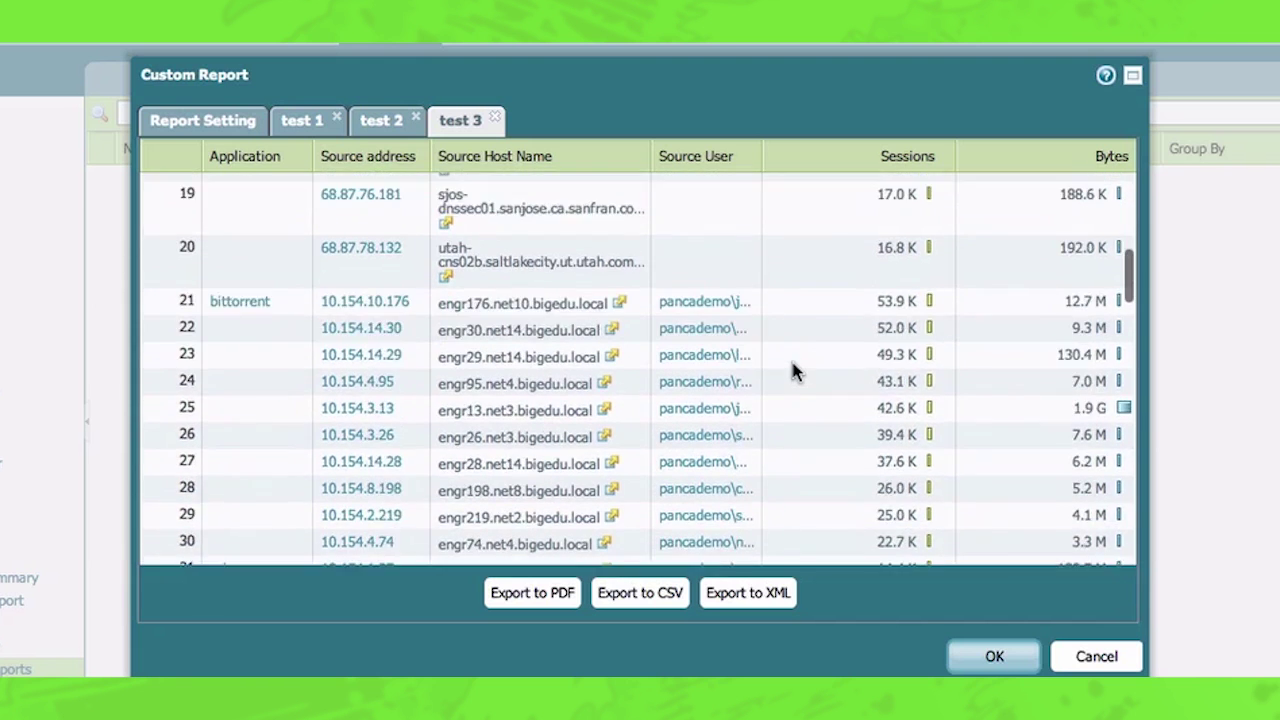
scroll(795, 372, up, 6)
scroll(795, 372, up, 3)
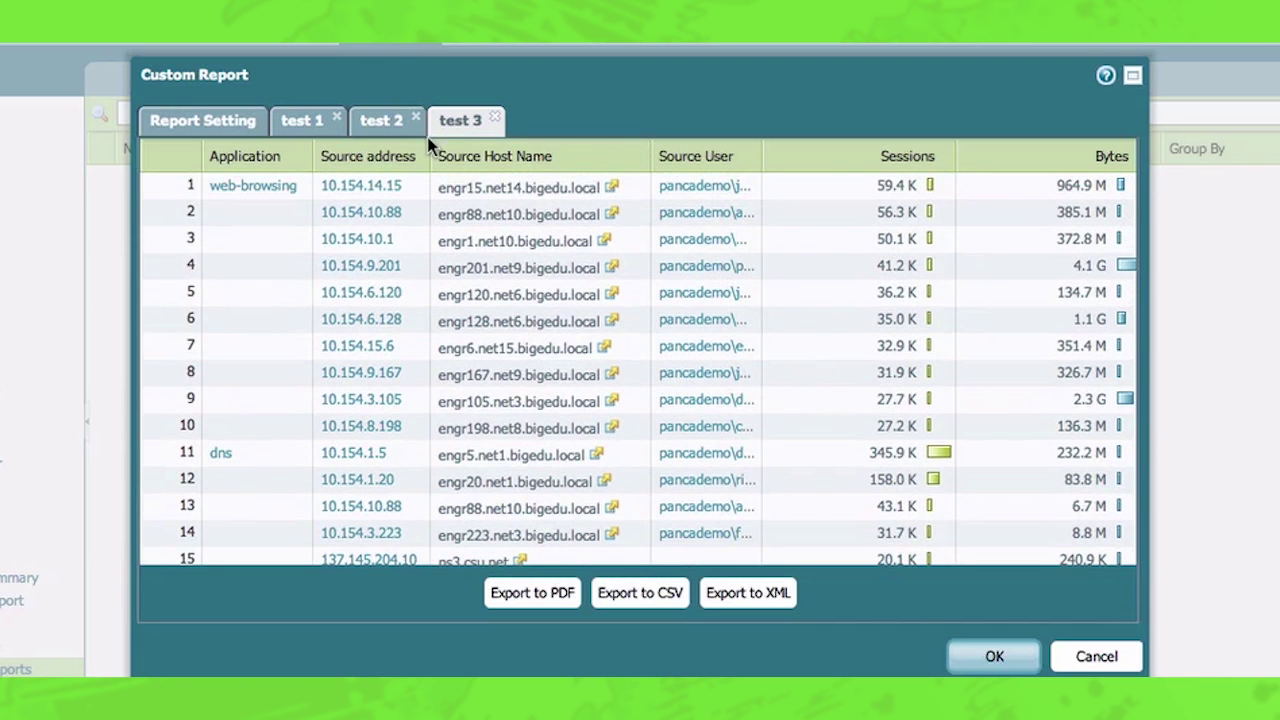
- Return to the report settings and rename the report as "test 4"
click(214, 126)
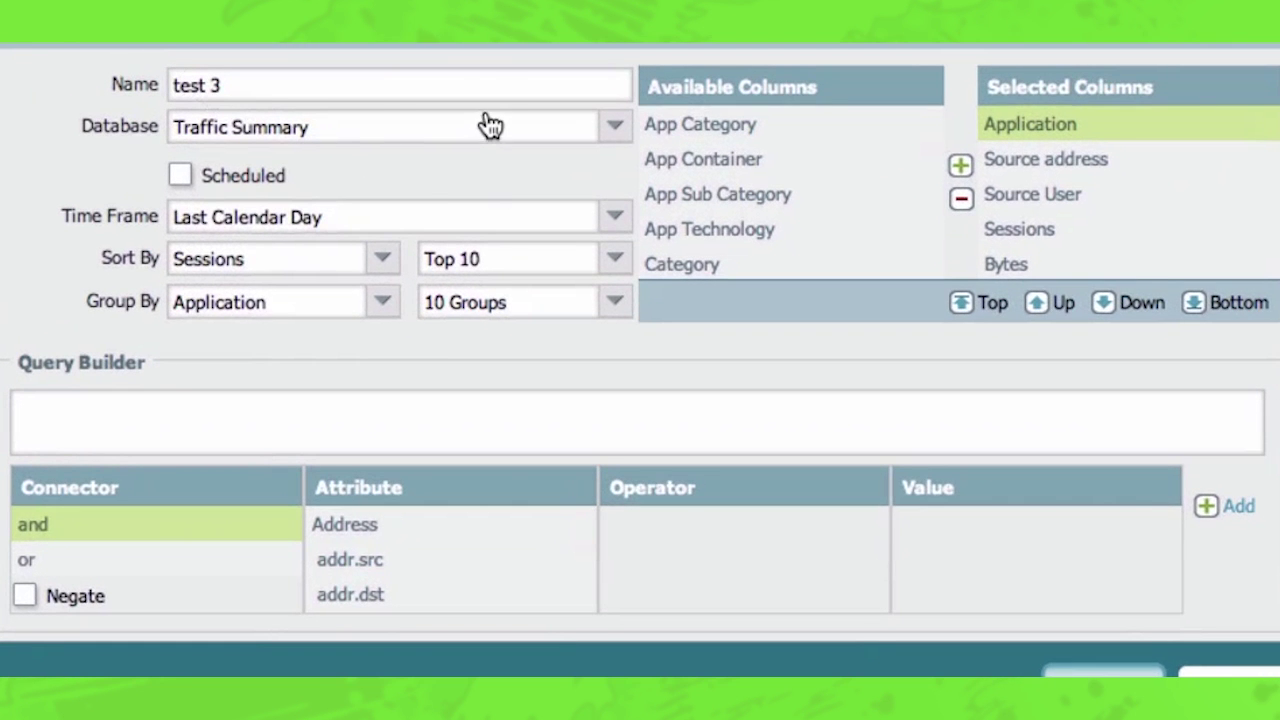
click(491, 86)
key(BackSpace)
text(4)
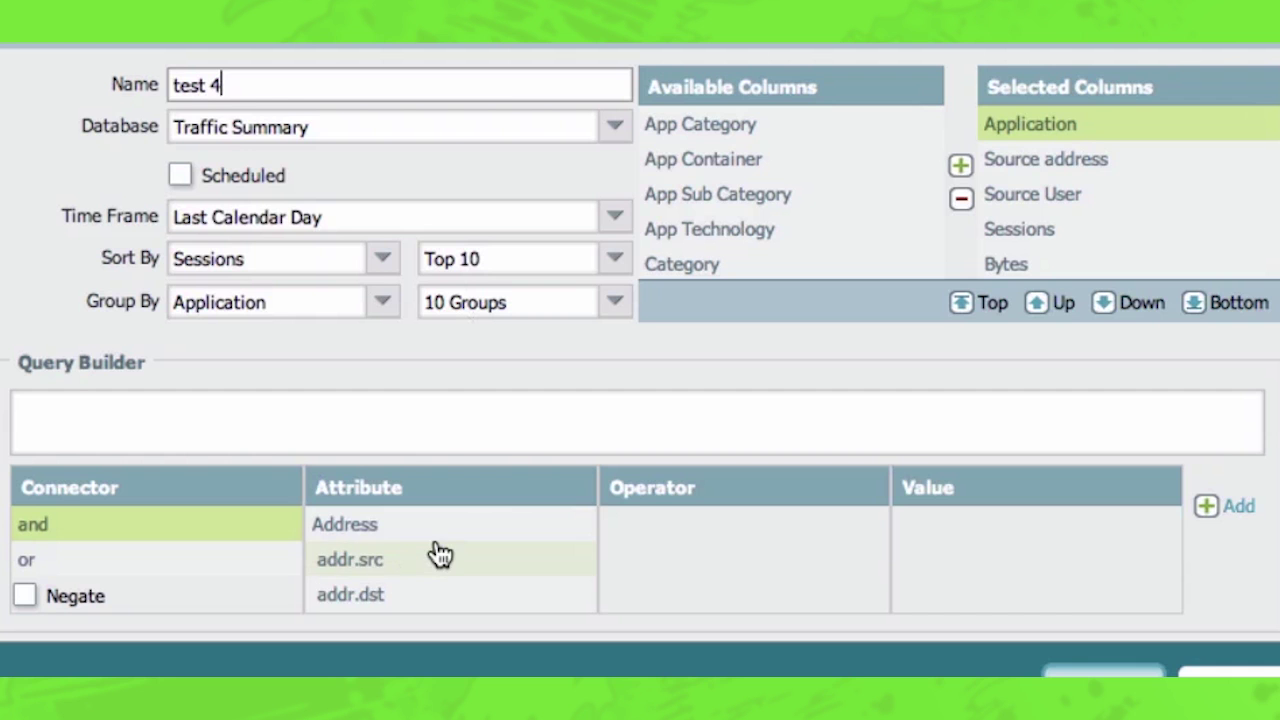
- Add a query filter that excludes the dns application from the report (Application ≠ dns)
scroll(440, 556, down, 2)
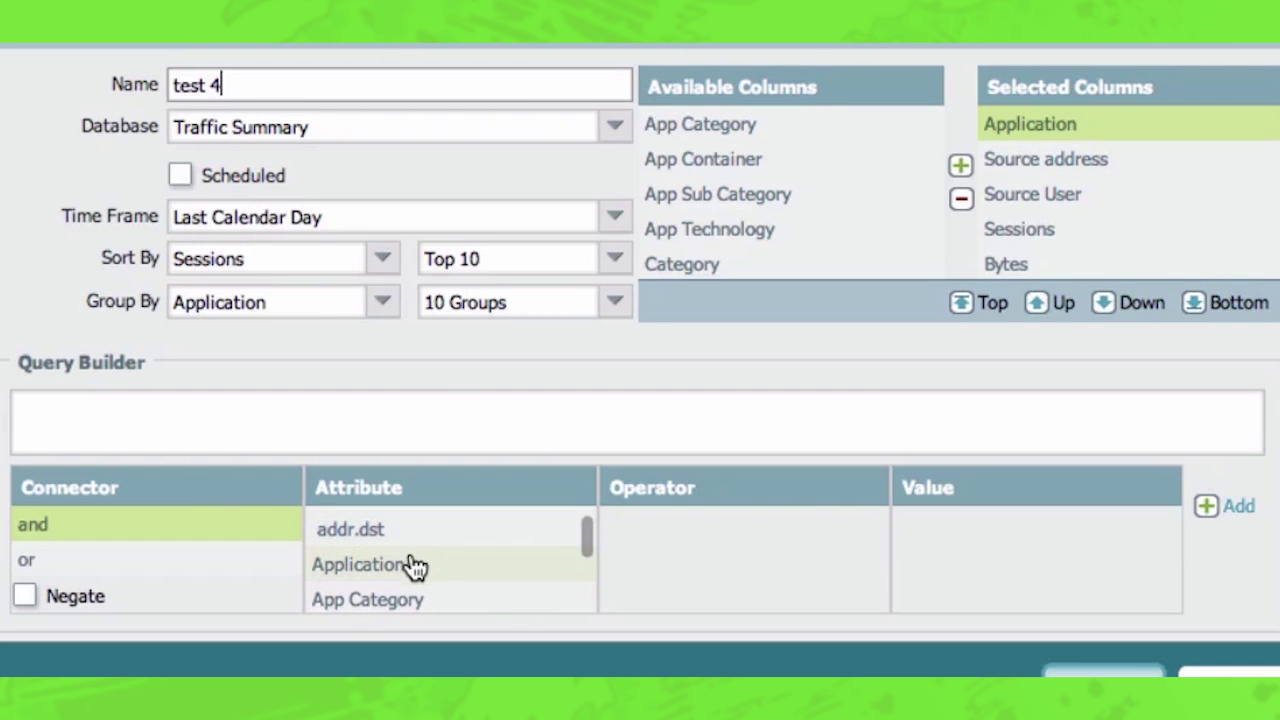
click(413, 566)
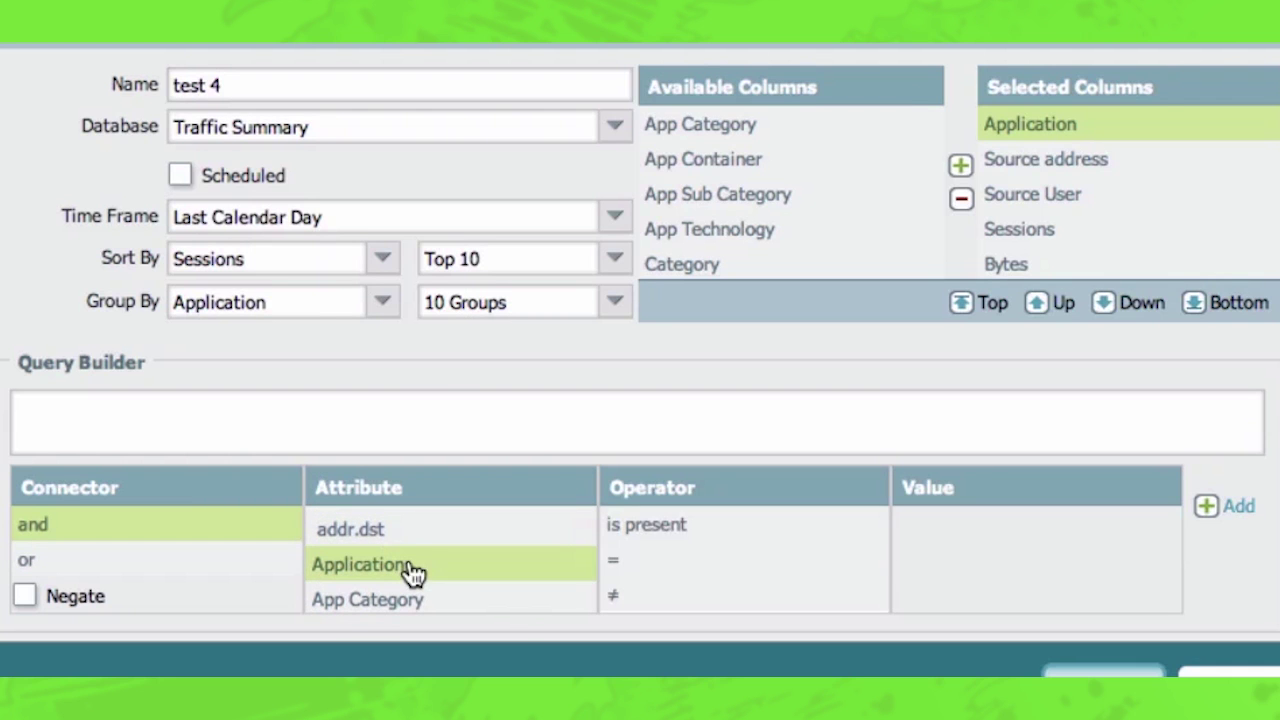
click(638, 603)
click(949, 526)
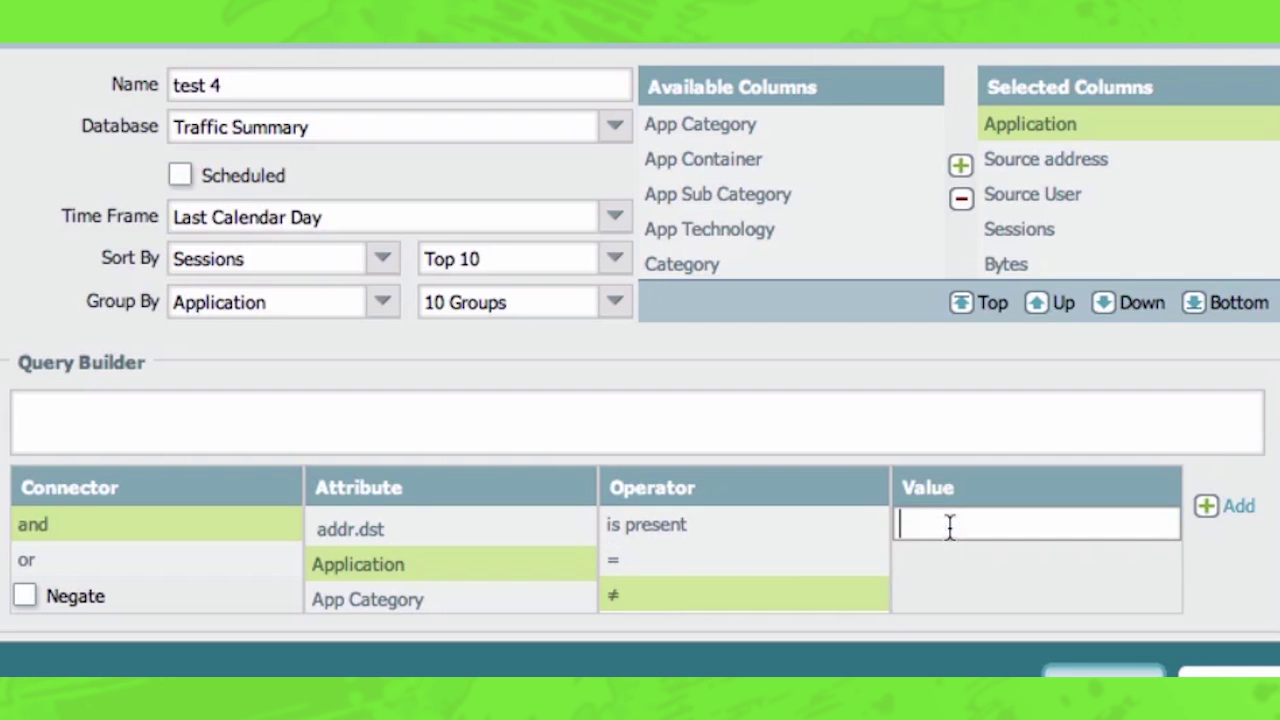
text(dn)
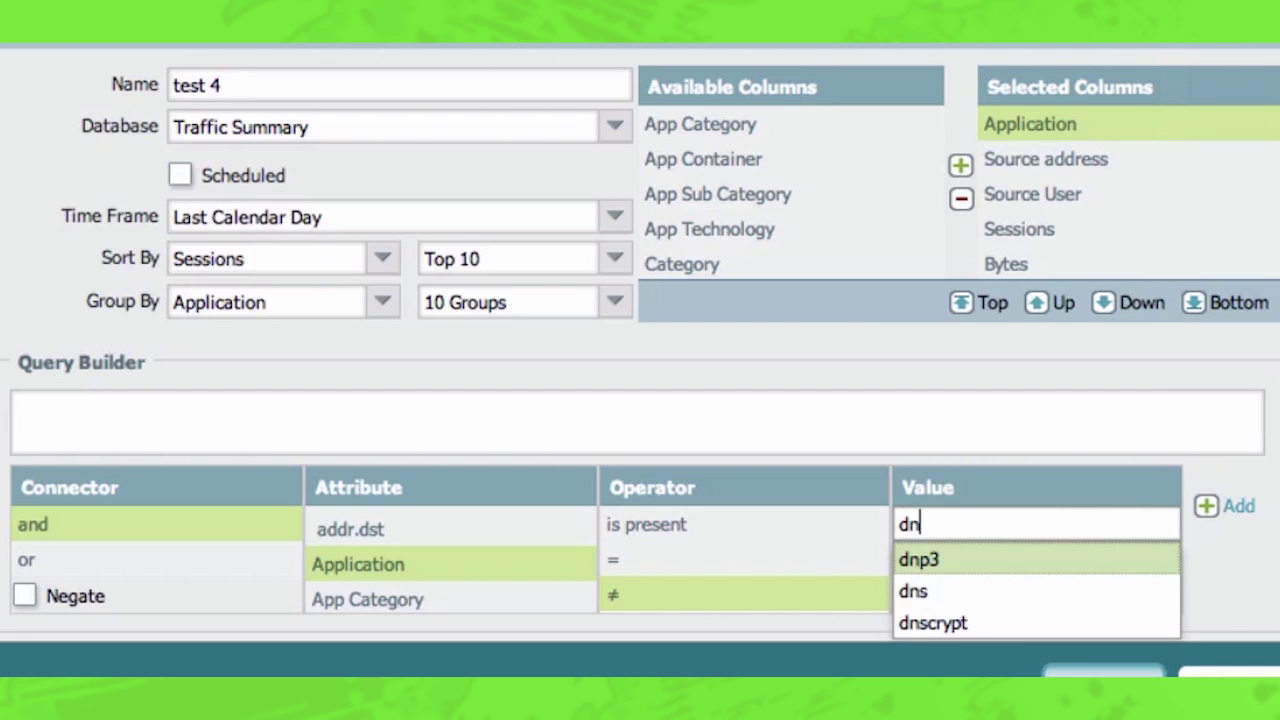
text(s)
click(958, 566)
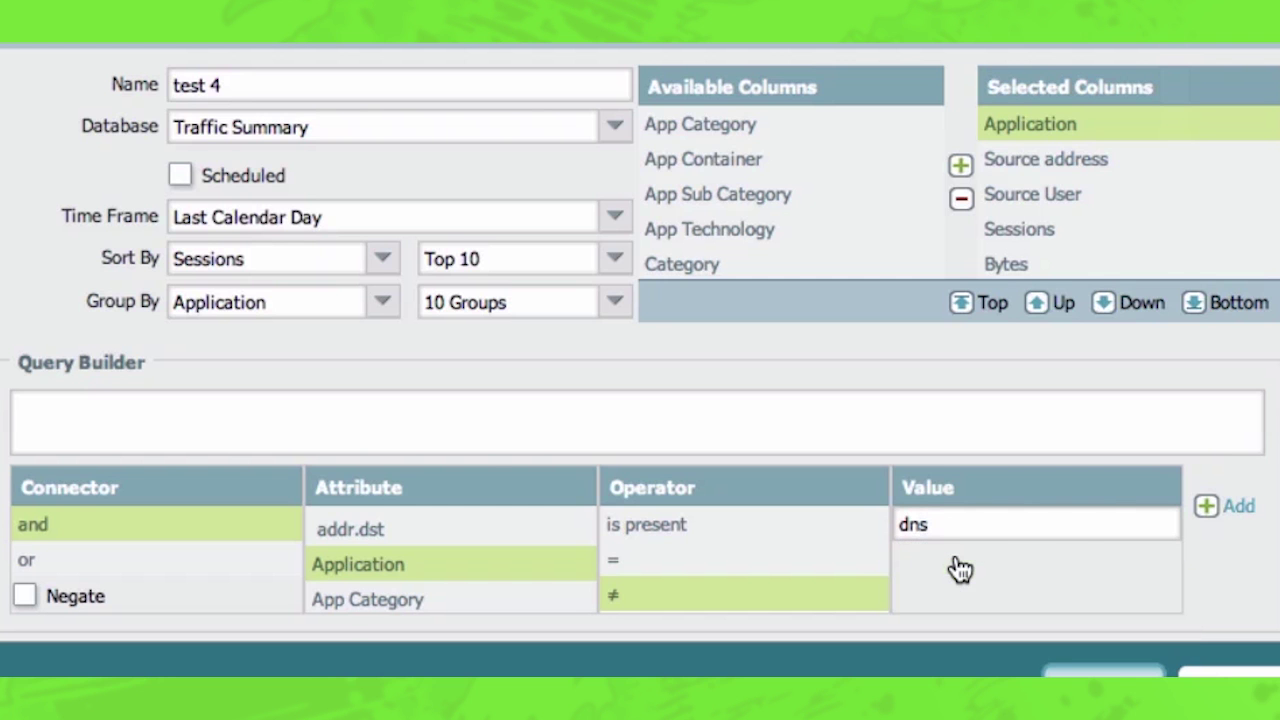
click(1212, 512)
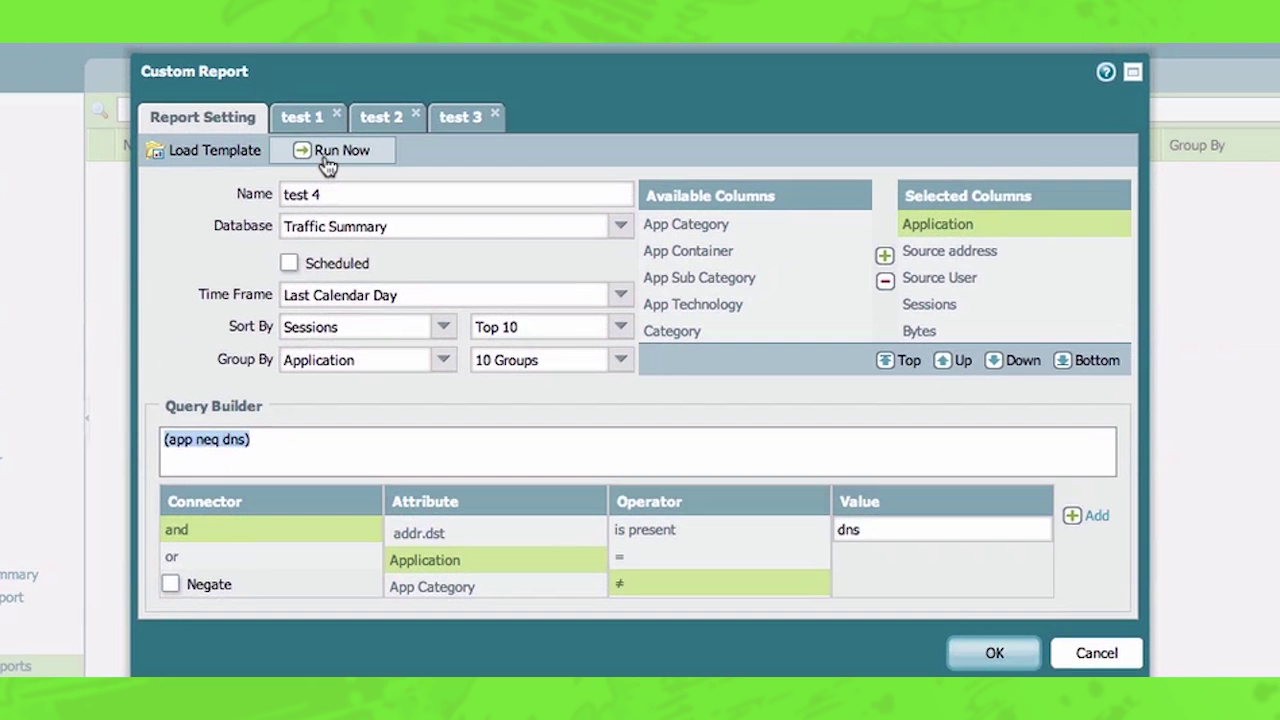
- Run the test 4 report and look through its results by application
click(327, 158)
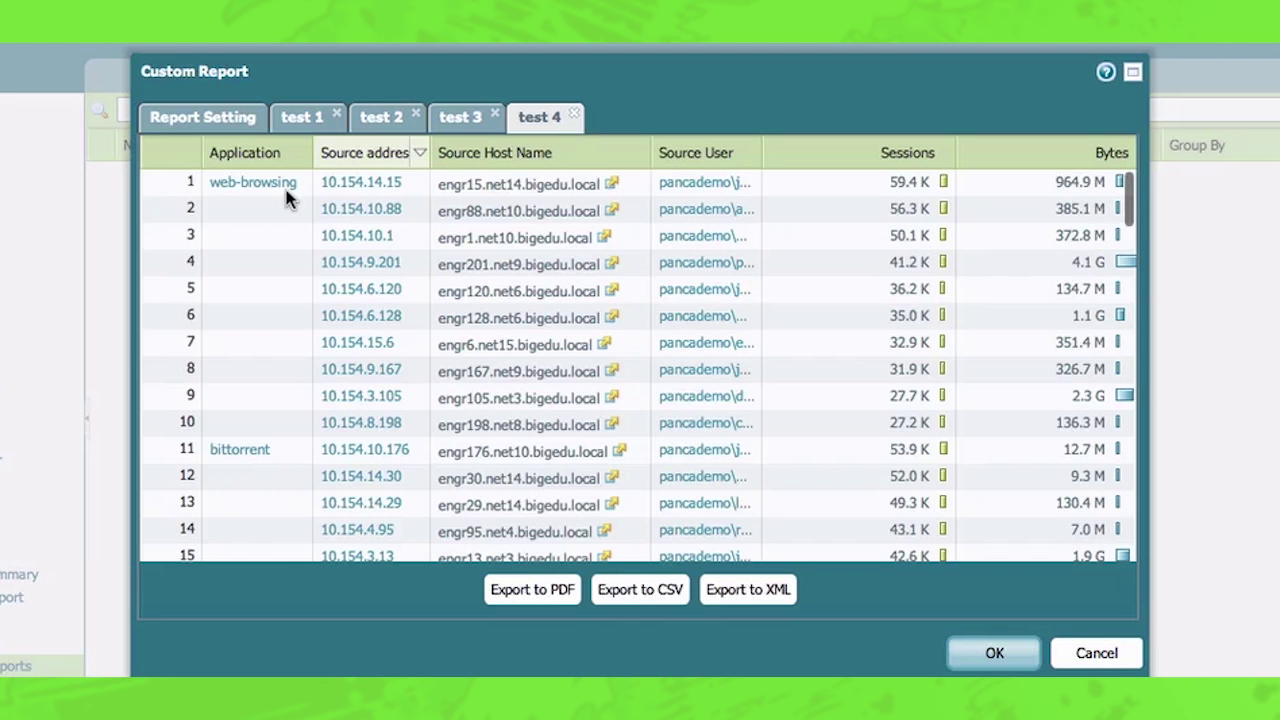
scroll(275, 210, down, 5)
scroll(272, 212, down, 8)
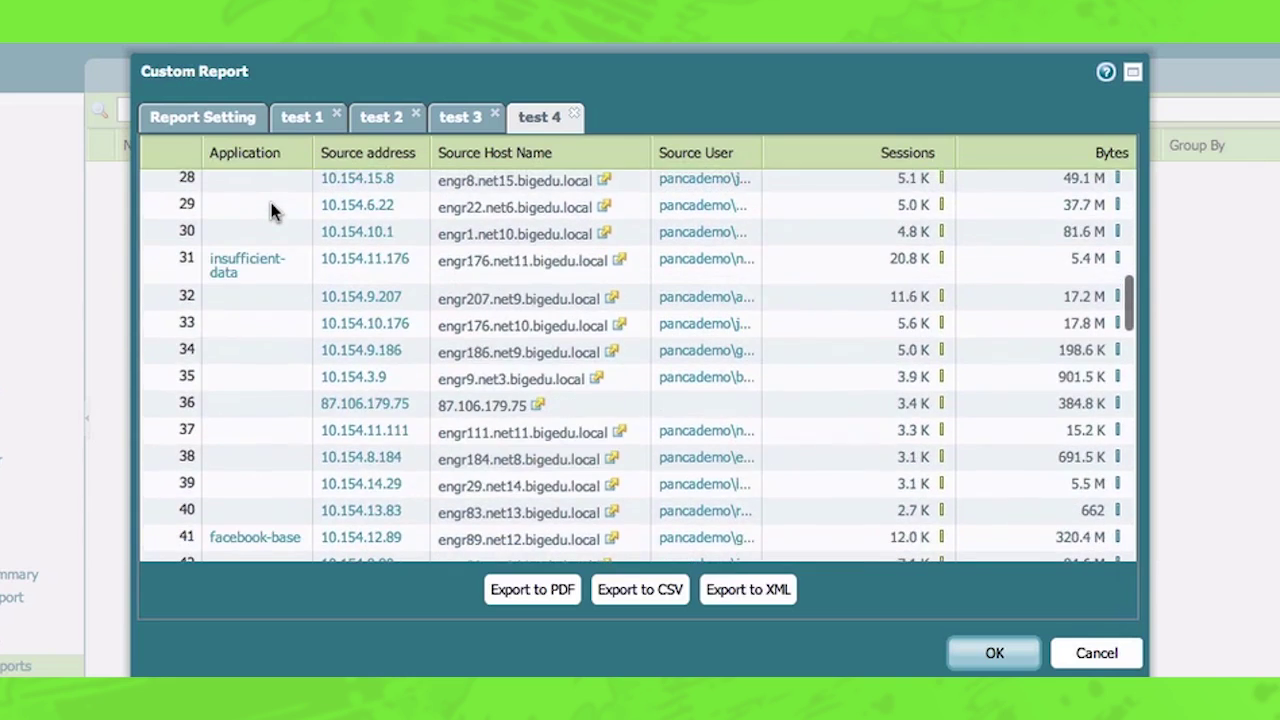
scroll(272, 212, down, 8)
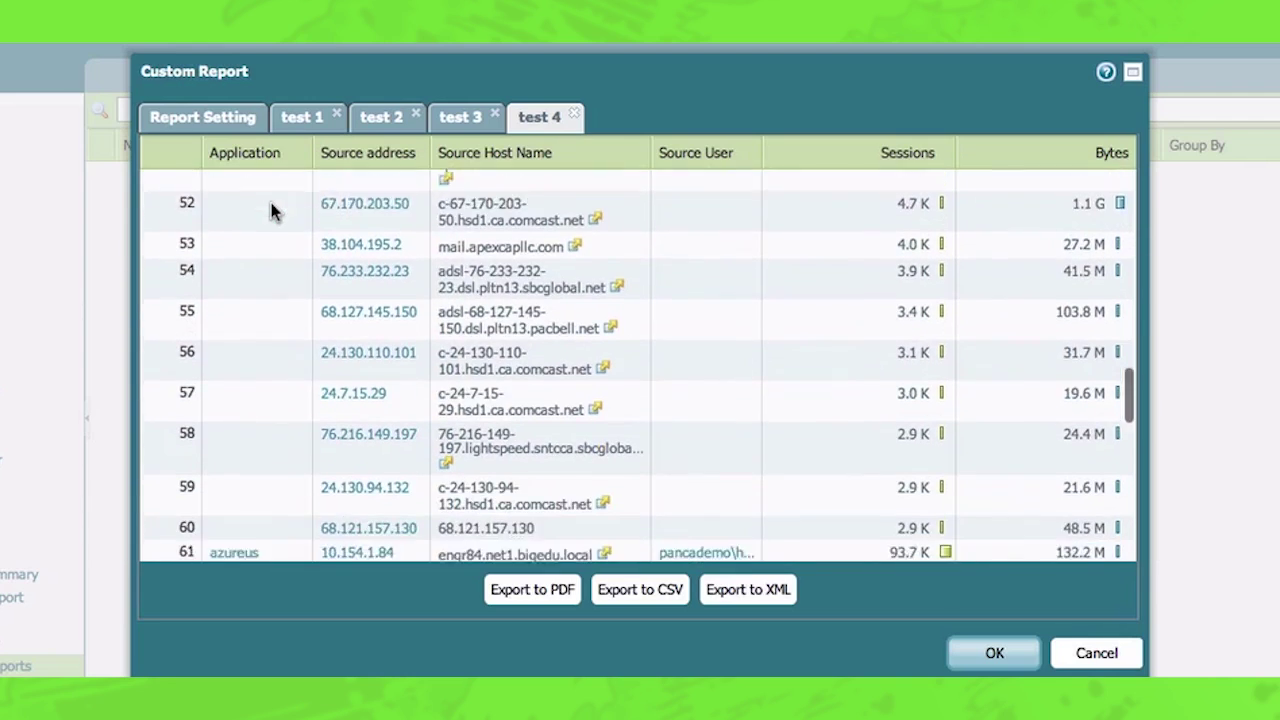
scroll(272, 212, down, 8)
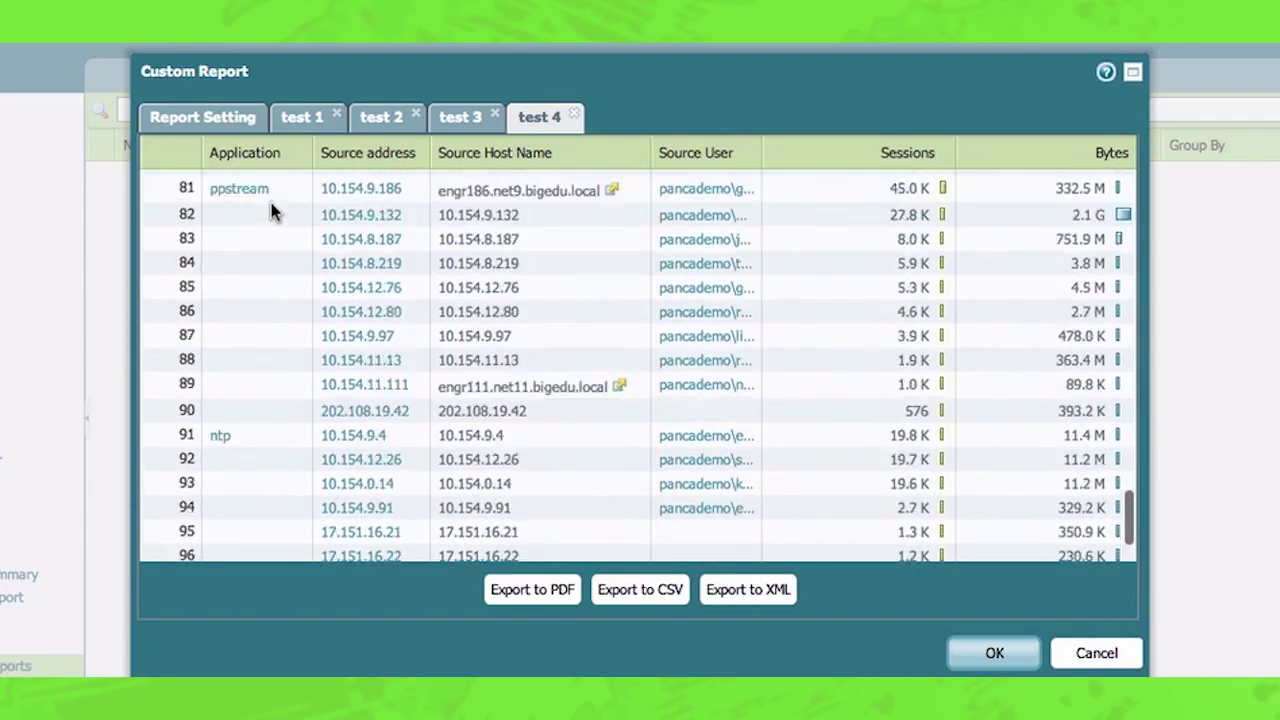
scroll(272, 212, up, 20)
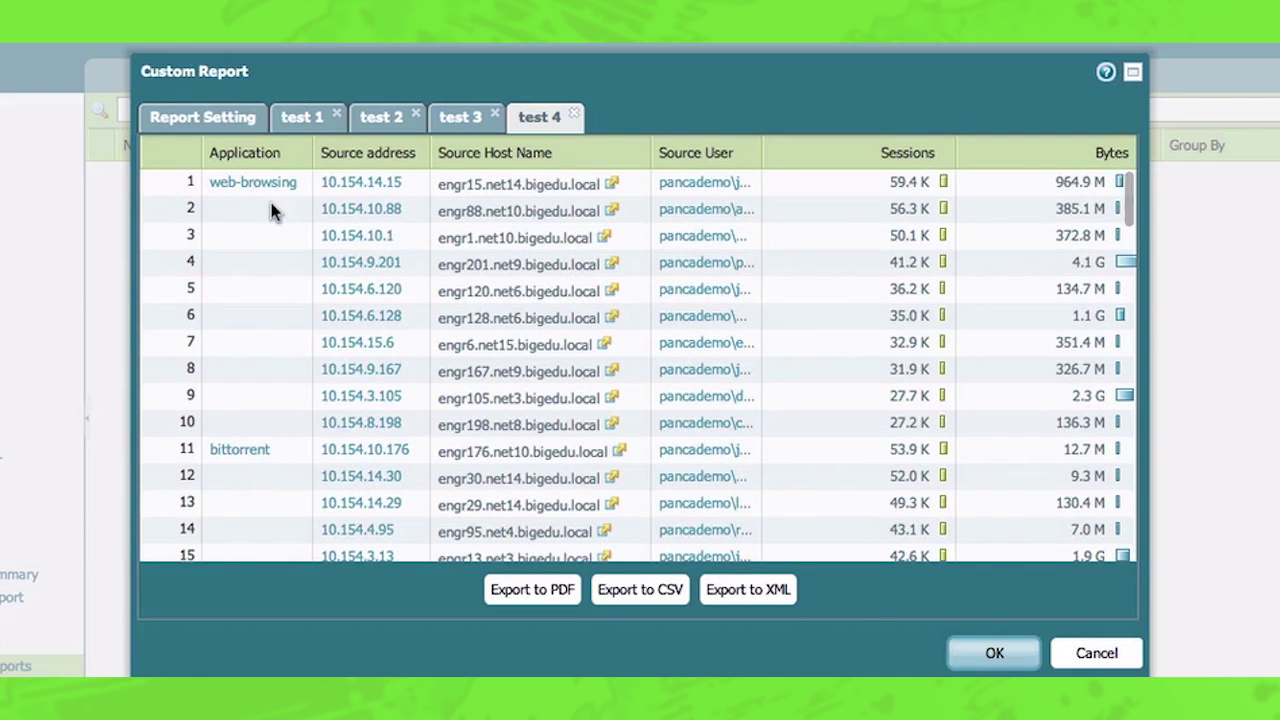
- Adjust the test 4 report's columns to fit the full source user names and select the first web-browsing row
click(753, 156)
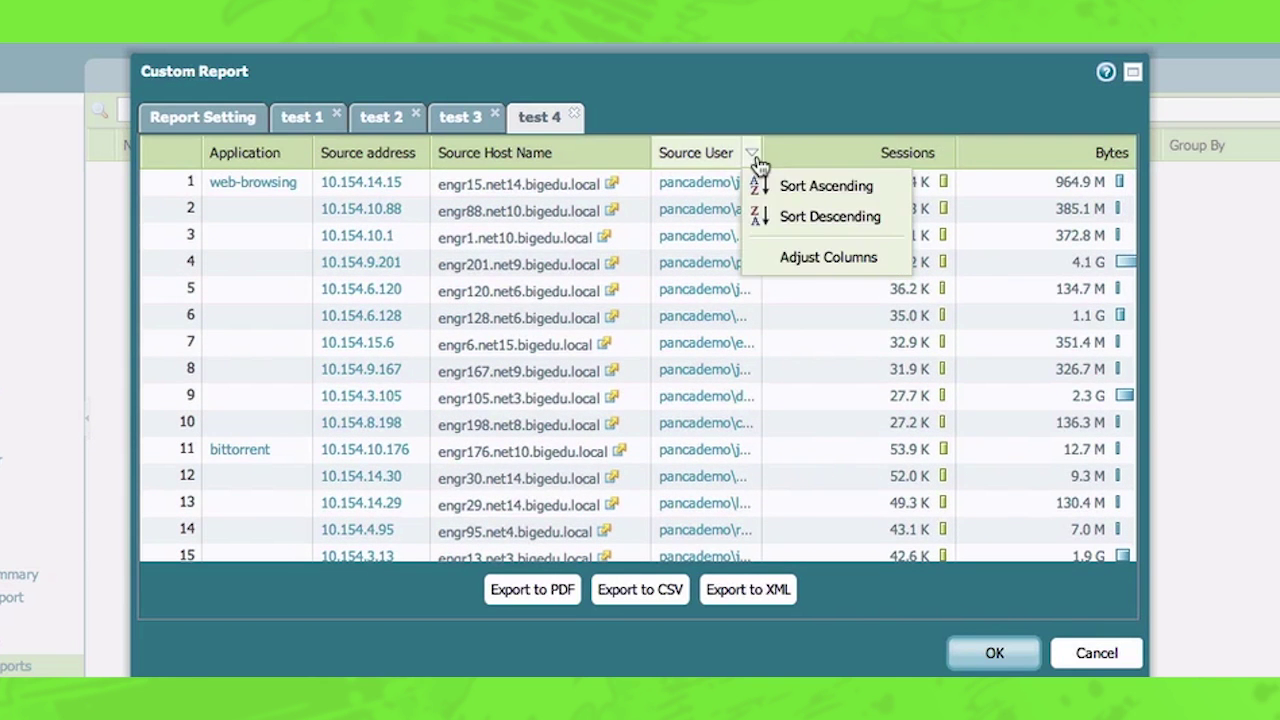
click(813, 260)
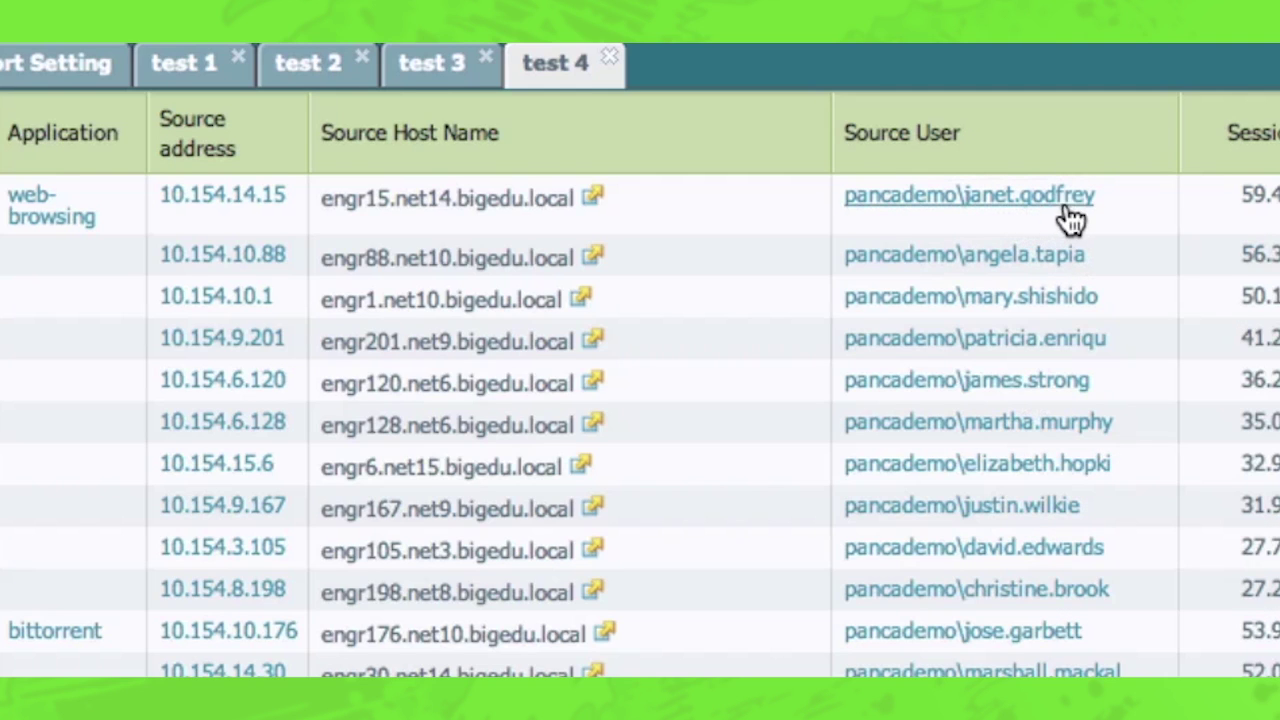
click(1099, 194)
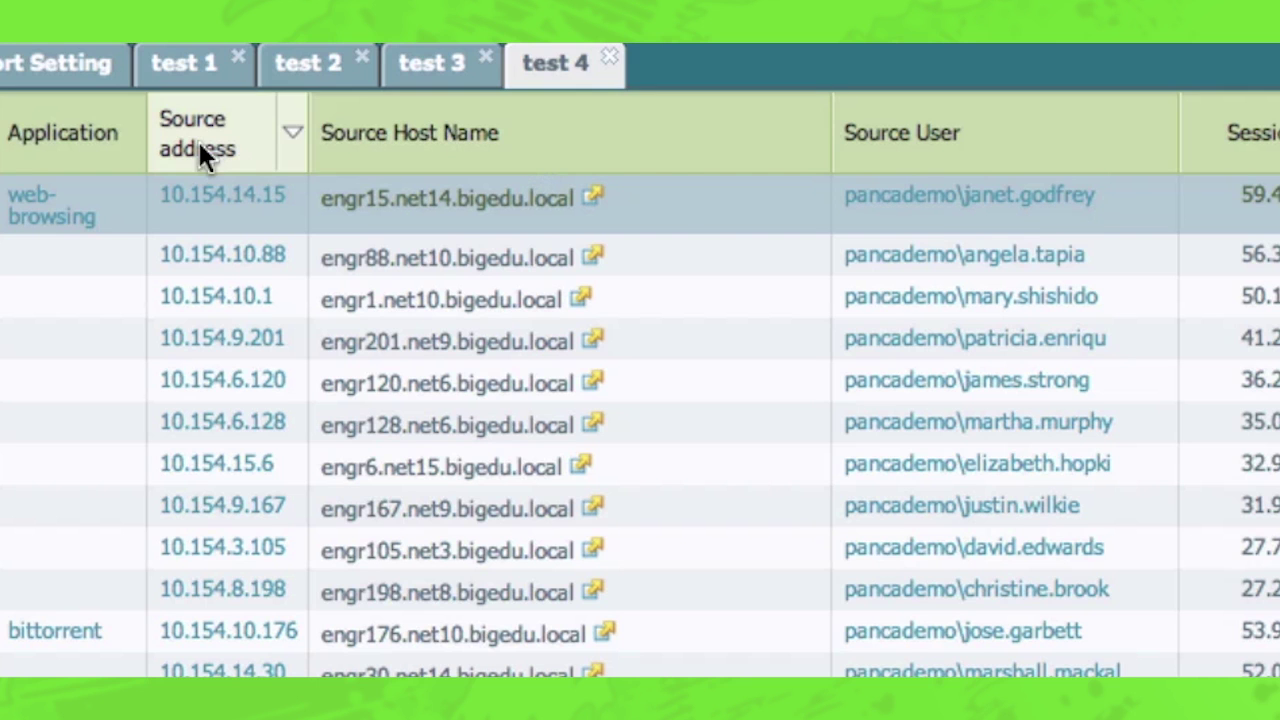
- Return to the report settings and add an "and" filter with Source User equal to the first web-browsing row's user
click(57, 78)
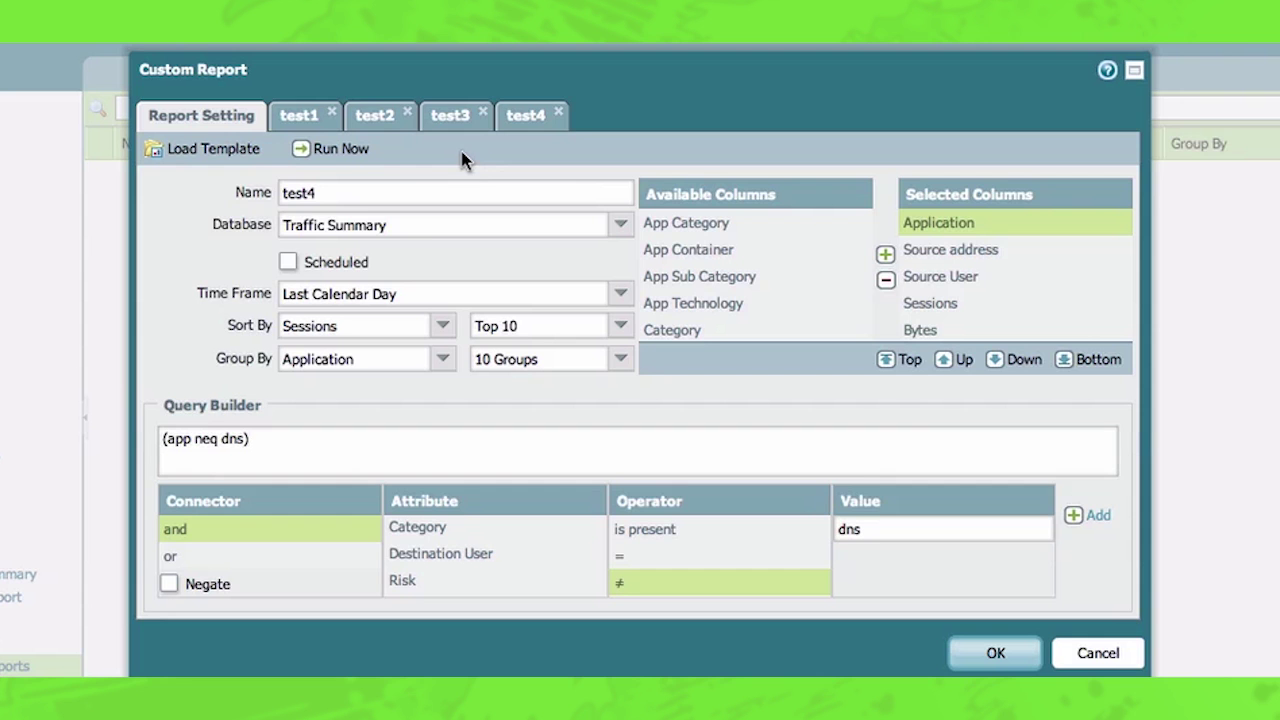
scroll(518, 545, down, 3)
click(520, 531)
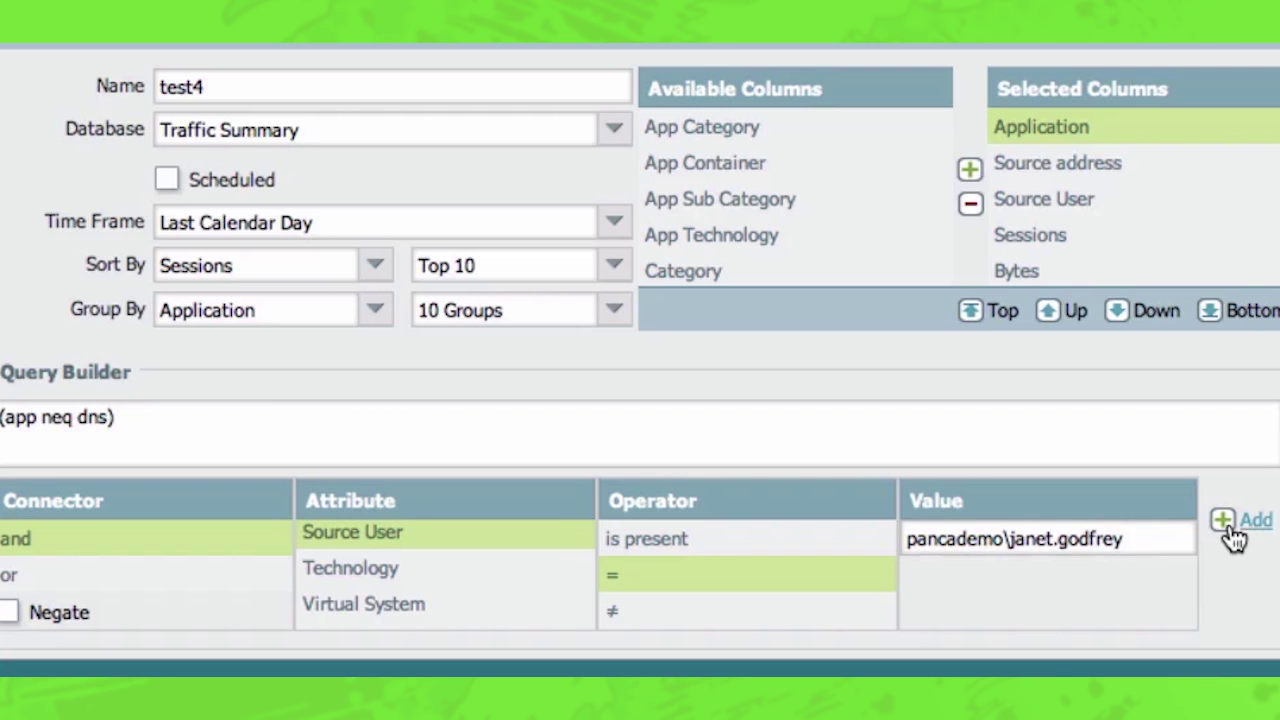
click(1236, 522)
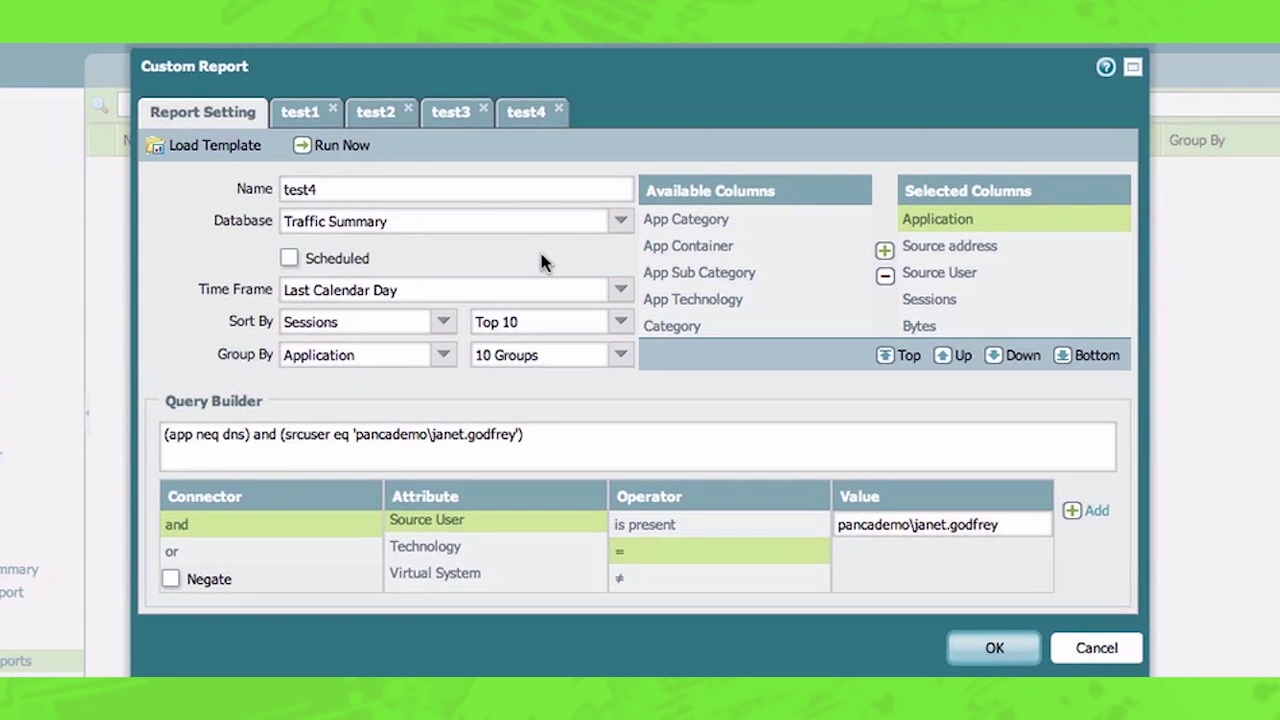
- Run the report under the name "test5" and adjust its columns to fit the full source user names
click(349, 184)
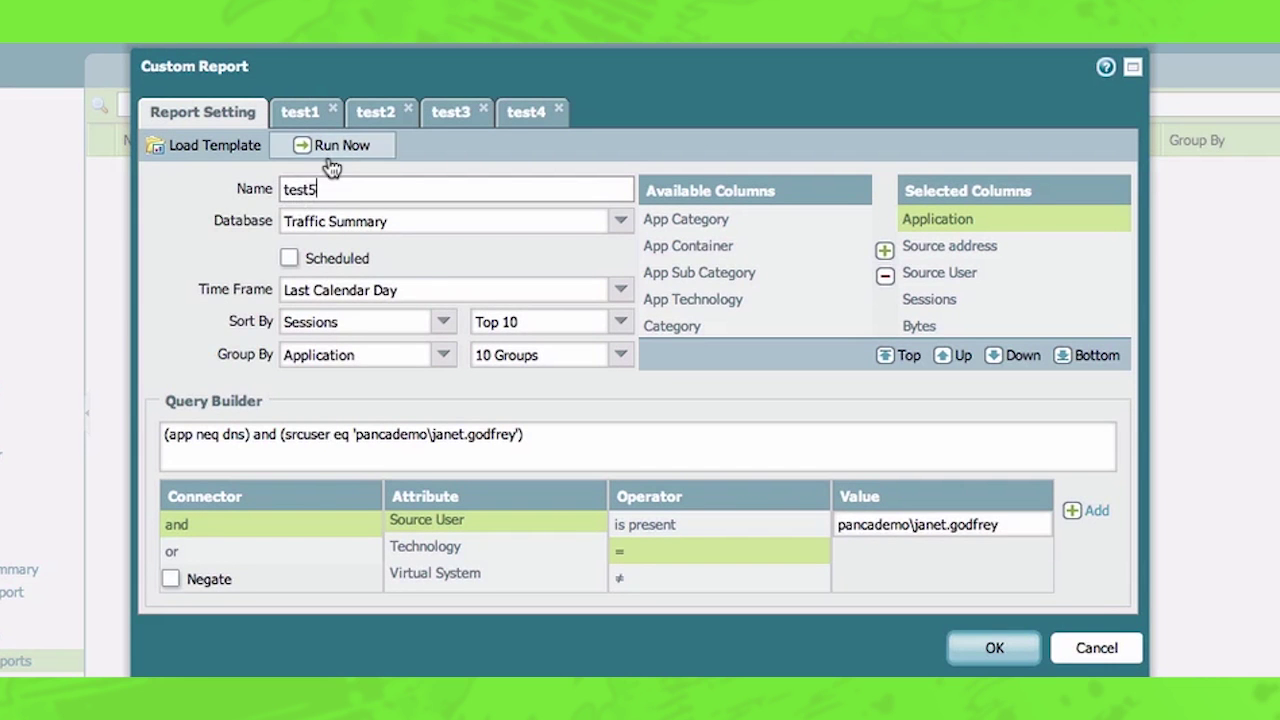
click(330, 152)
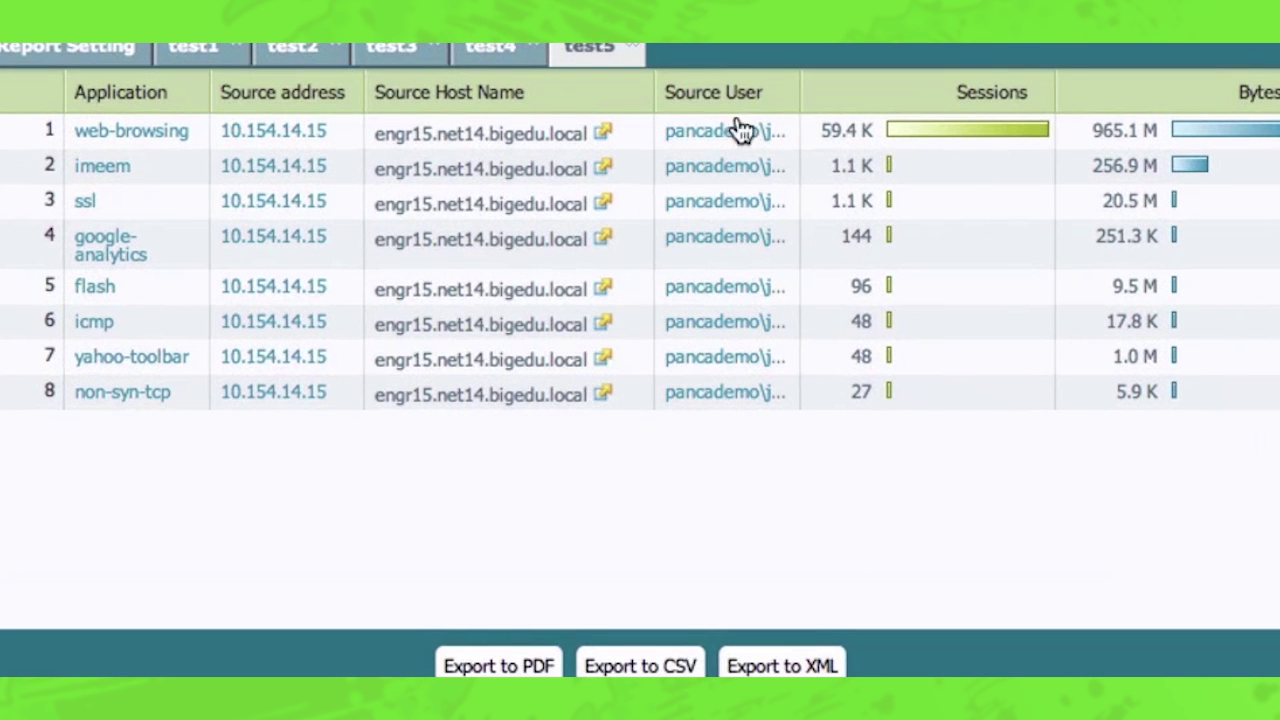
click(793, 93)
click(850, 248)
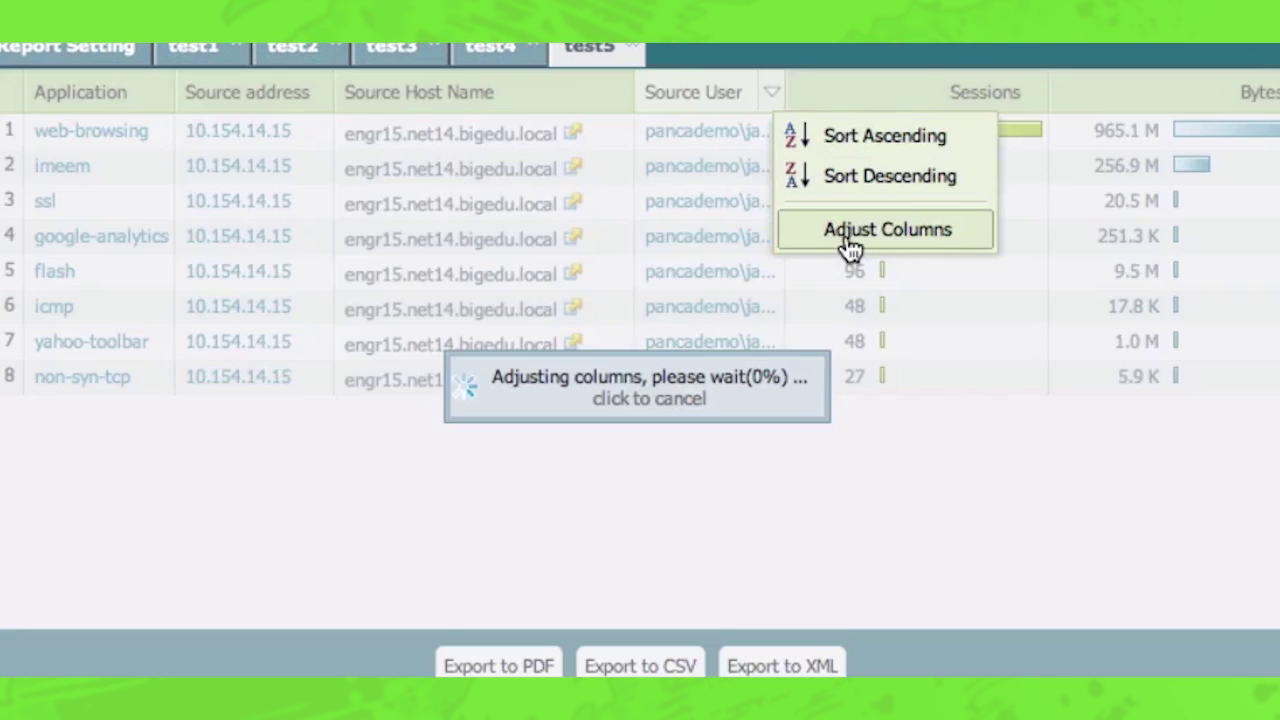